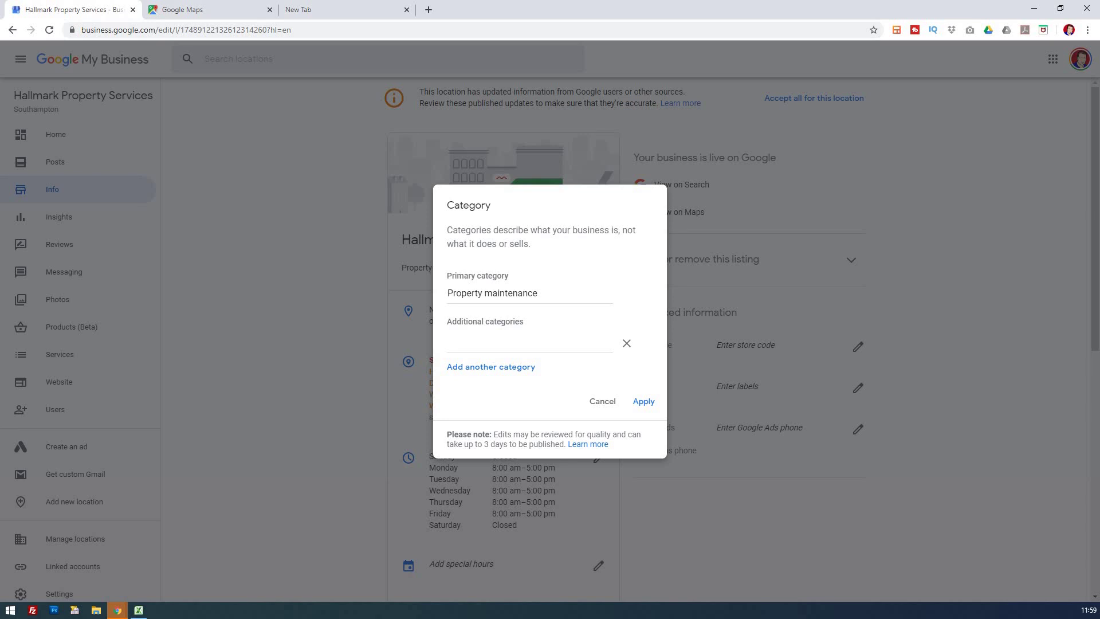
Step: Search Google Maps for 'property services oxford' to list Oxford property businesses
left_click(189, 9)
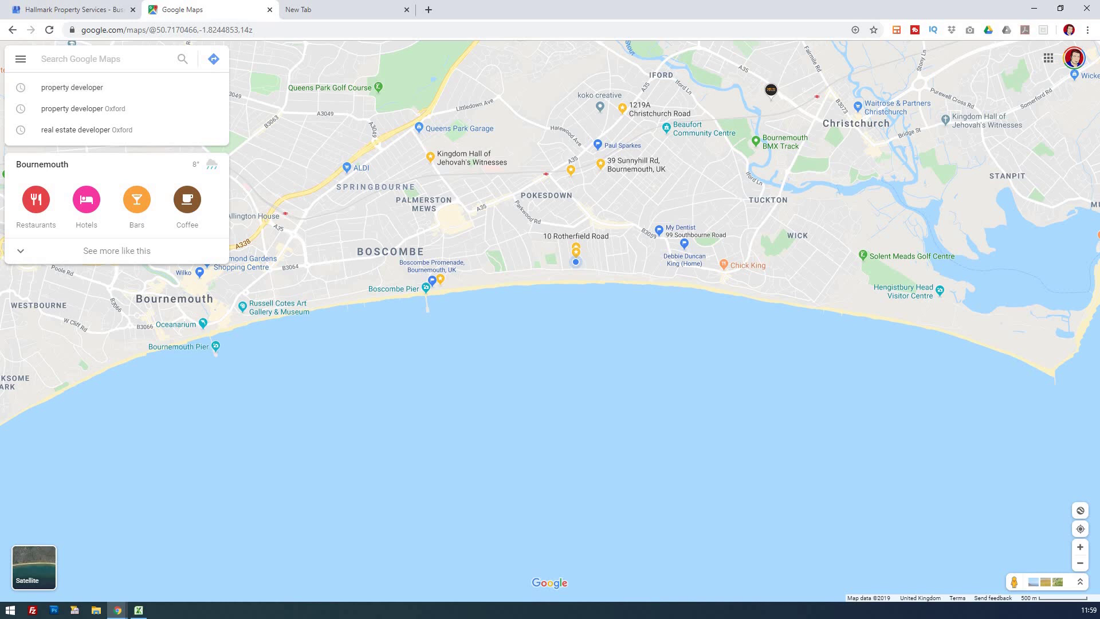
type("pro")
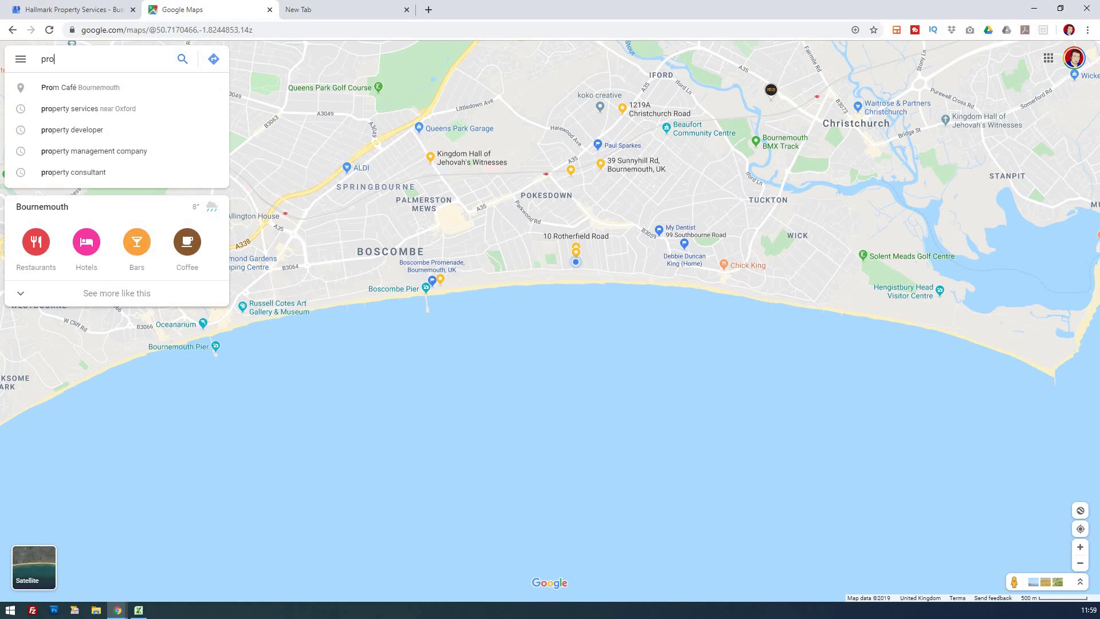
type("perty")
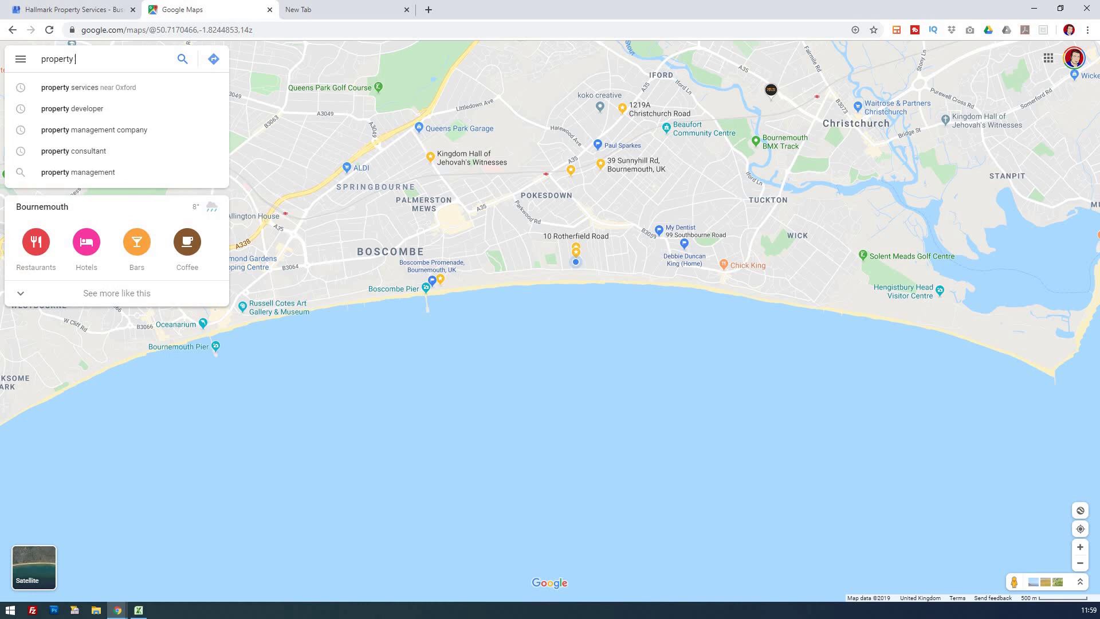
type(" ser")
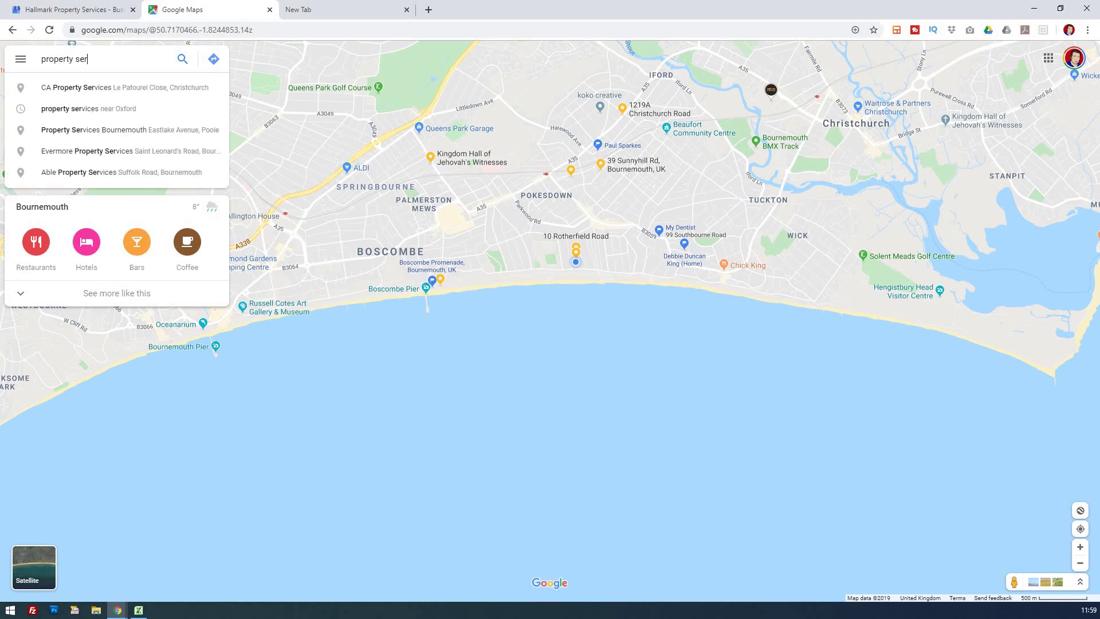
type("vices oxford")
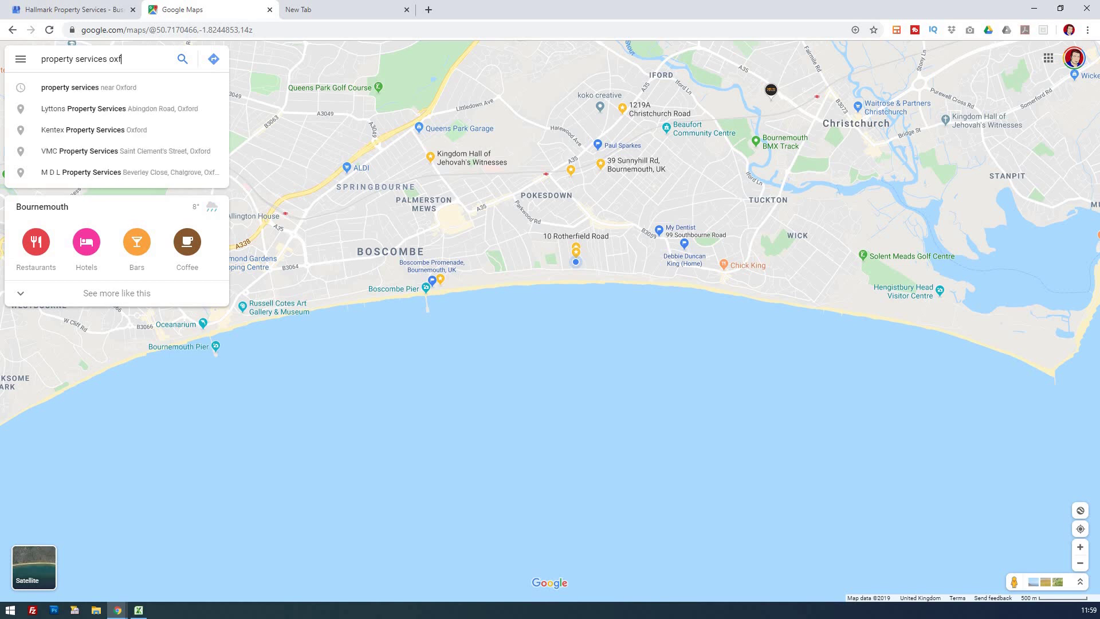
key("Return")
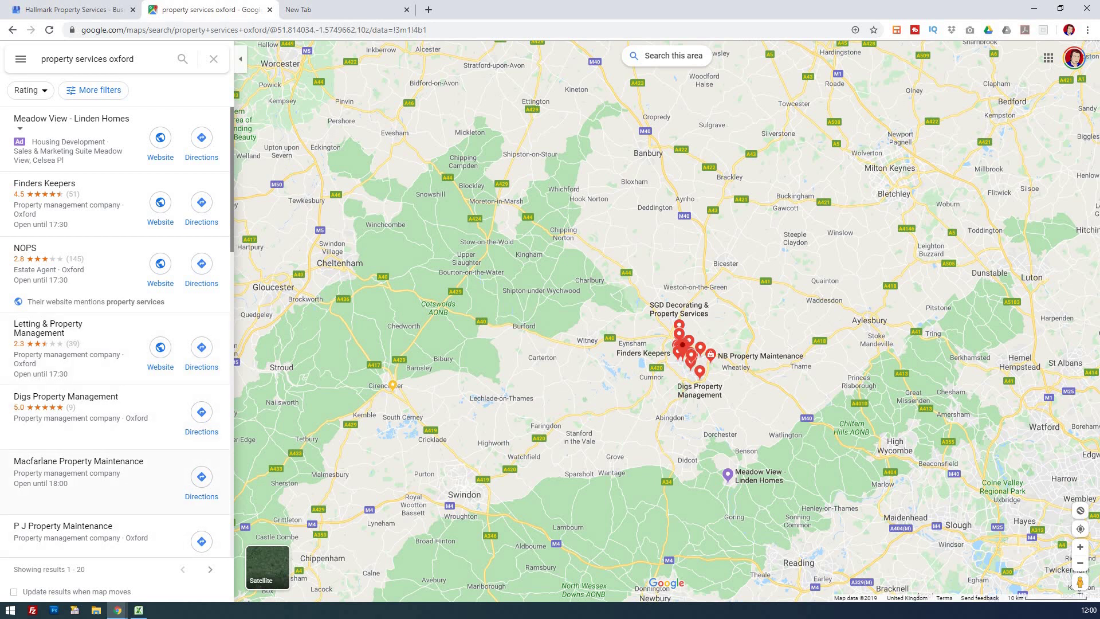
scroll(117, 332, "down", 3)
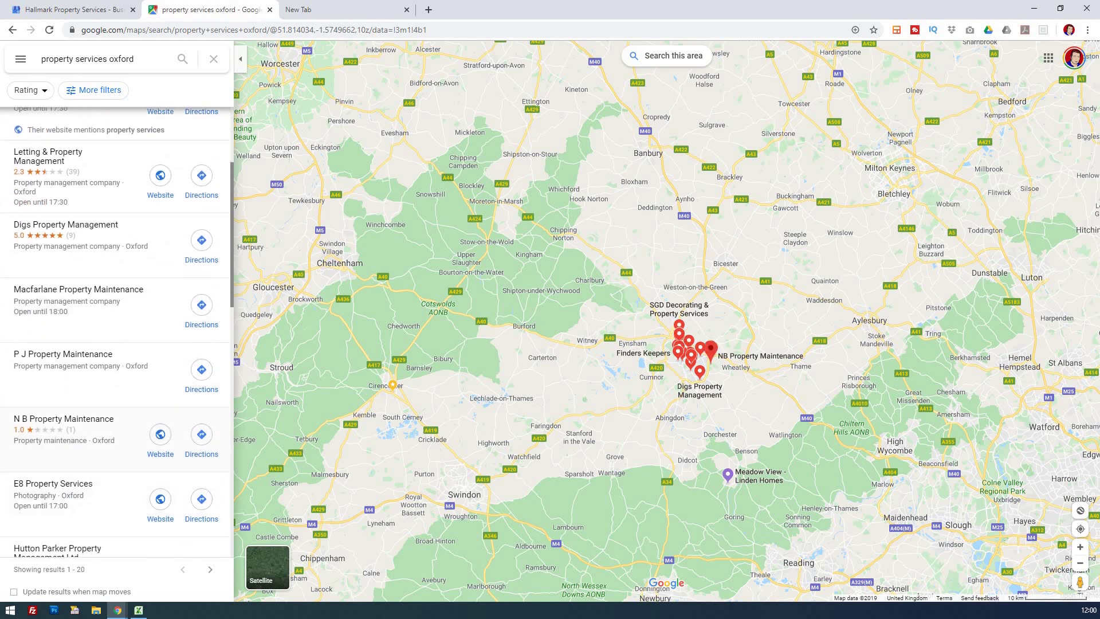
scroll(117, 332, "down", 1)
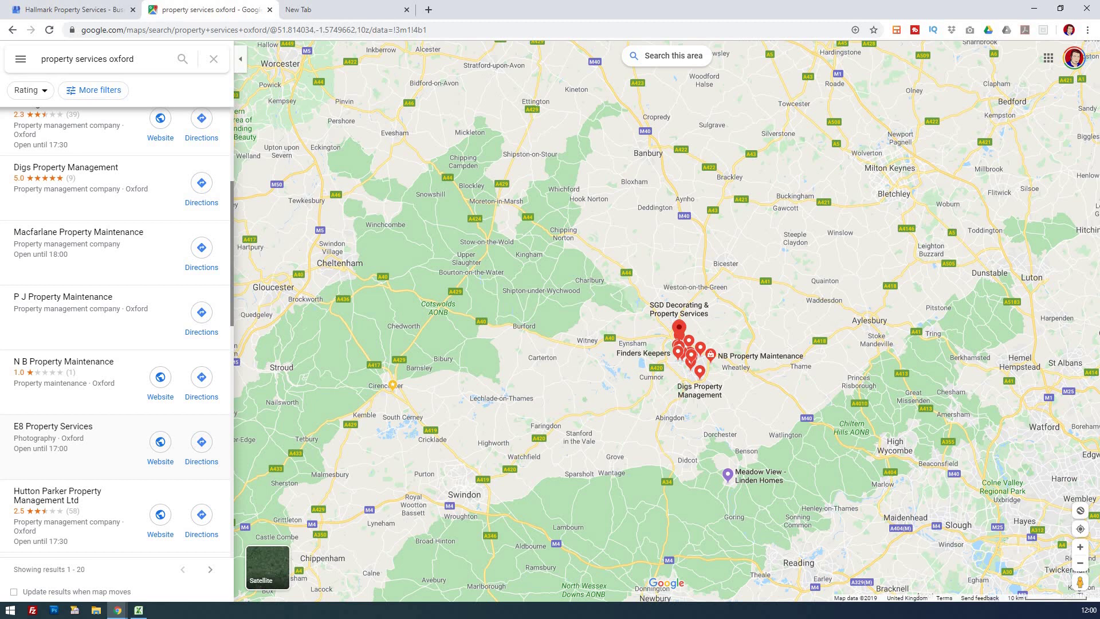
scroll(115, 330, "down", 2)
scroll(115, 330, "down", 2)
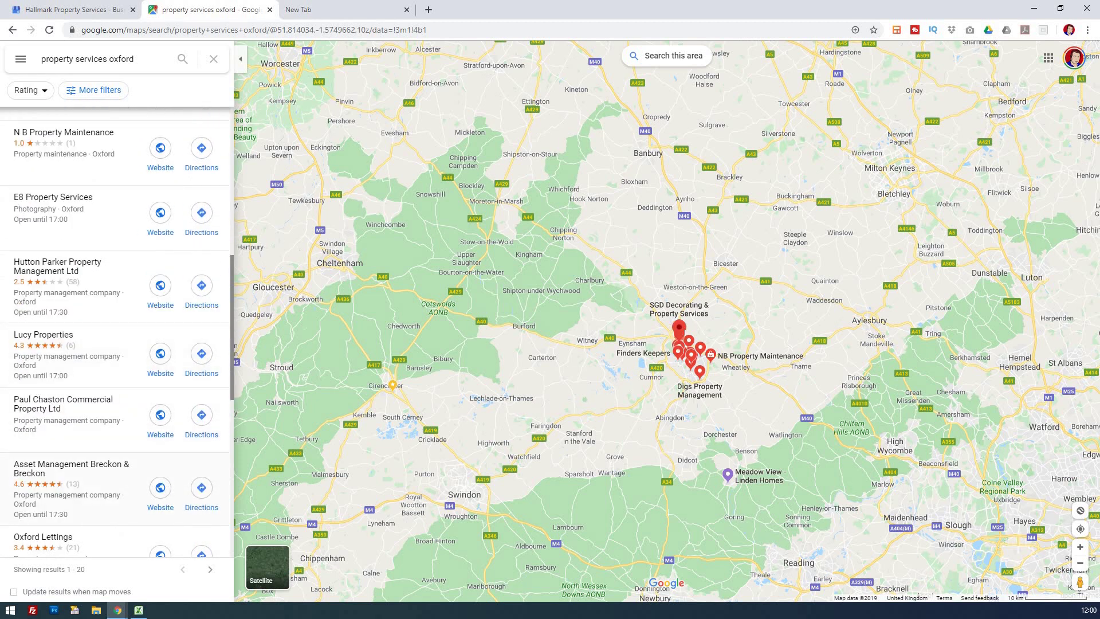
scroll(114, 330, "down", 2)
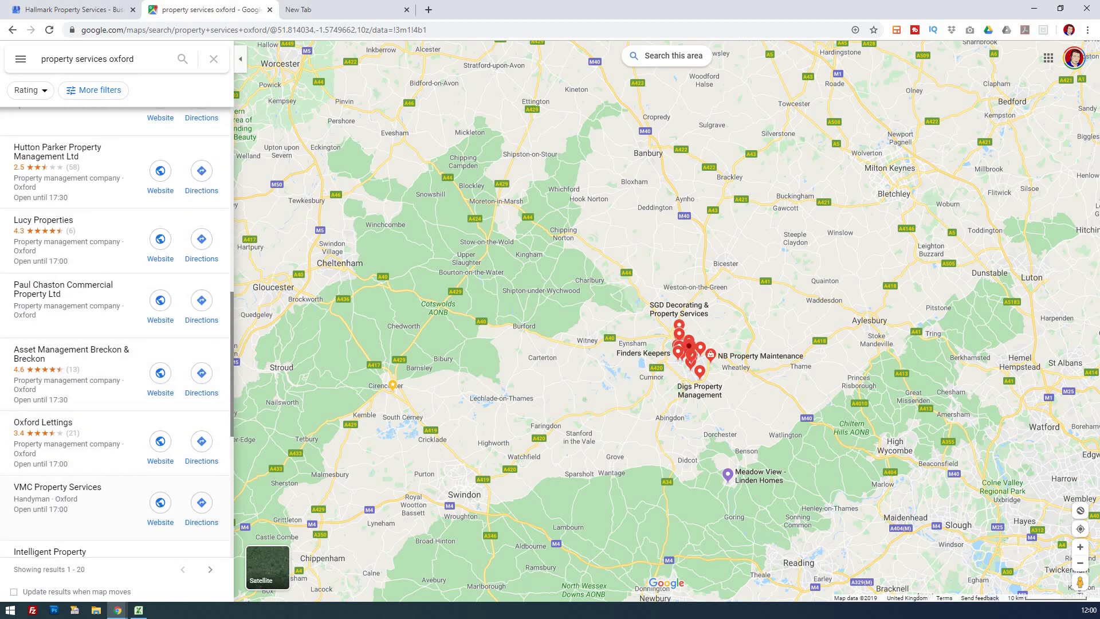
scroll(114, 330, "down", 3)
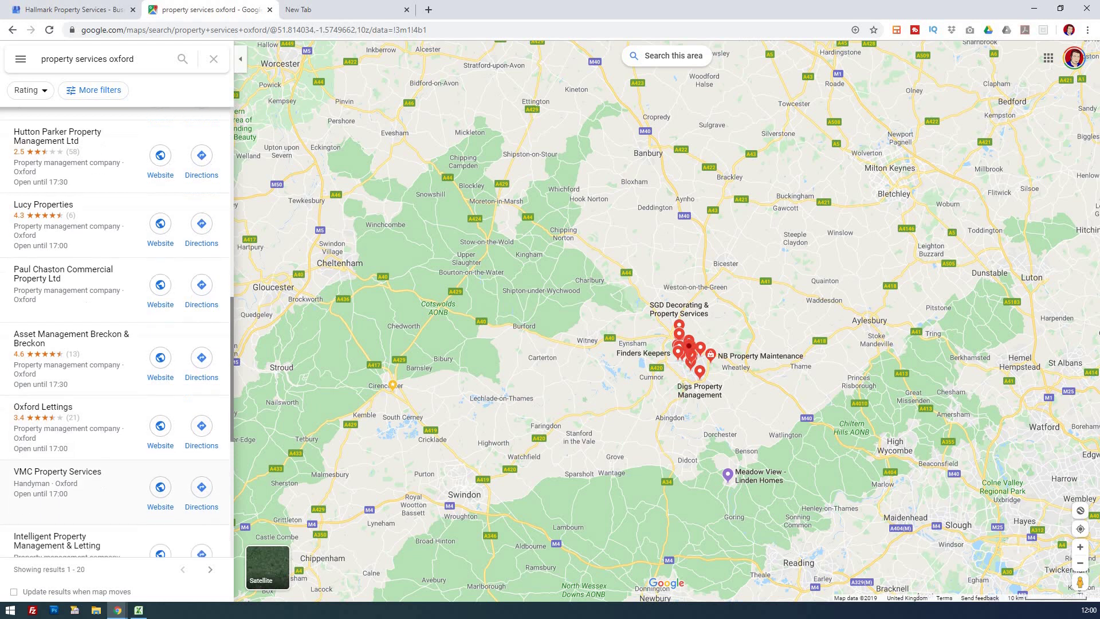
scroll(115, 330, "up", 6)
scroll(114, 330, "up", 5)
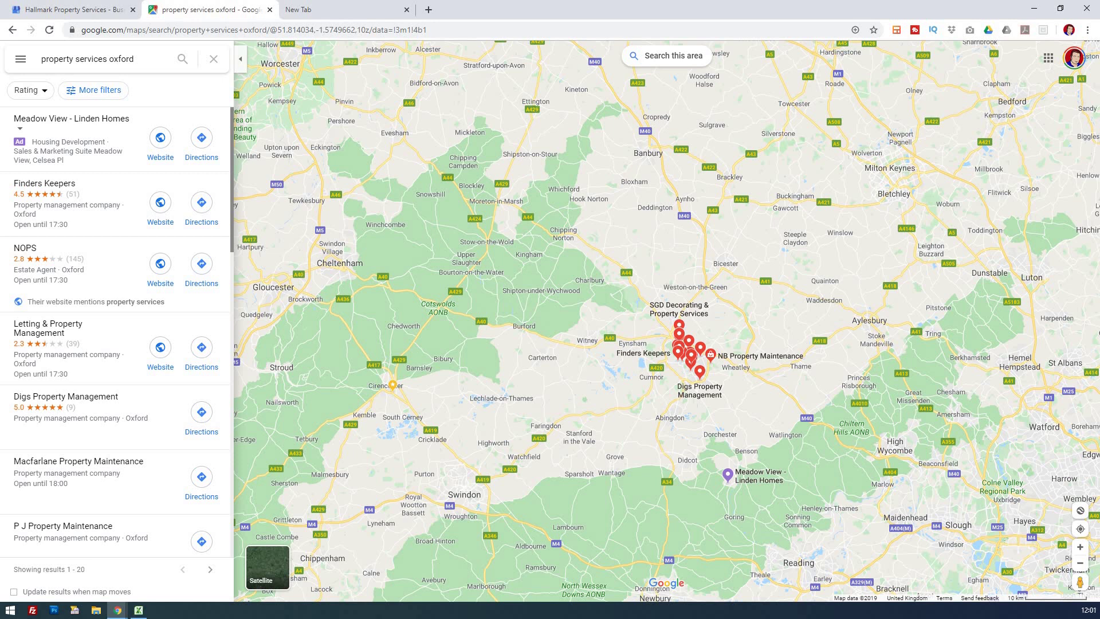
Step: Open the Finders Keepers Maps listing and copy its business name
left_click(107, 201)
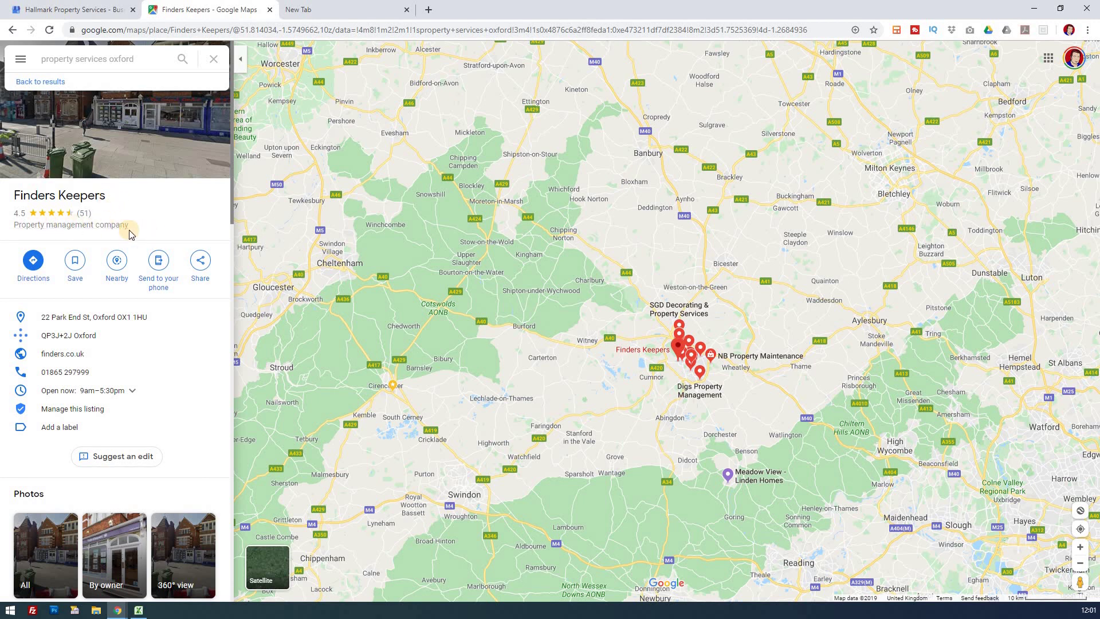
triple_click(22, 226)
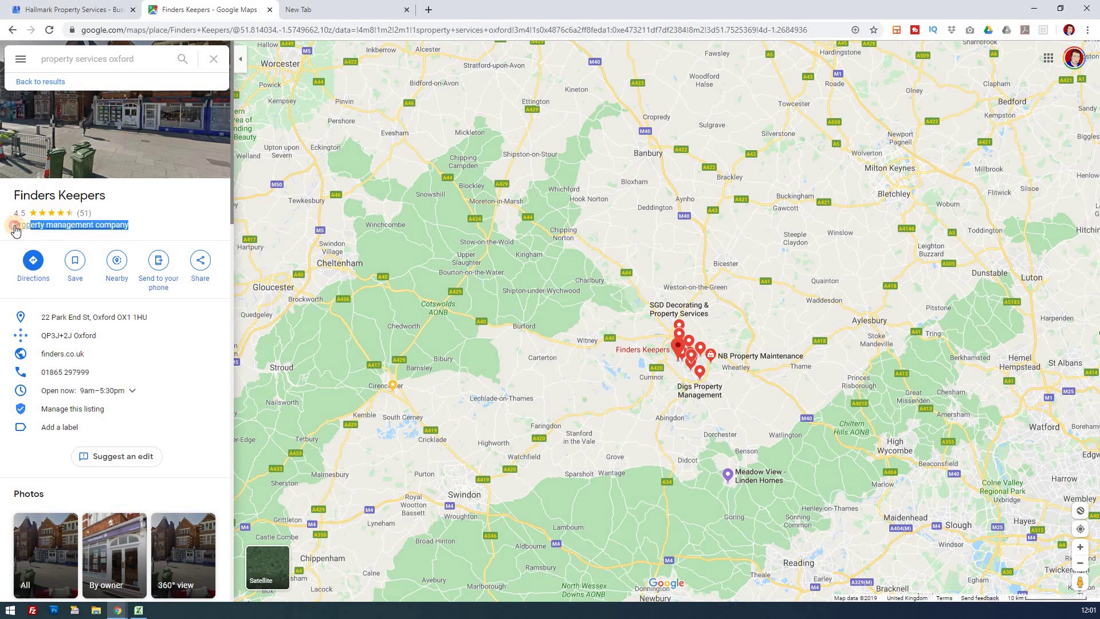
left_click(144, 229)
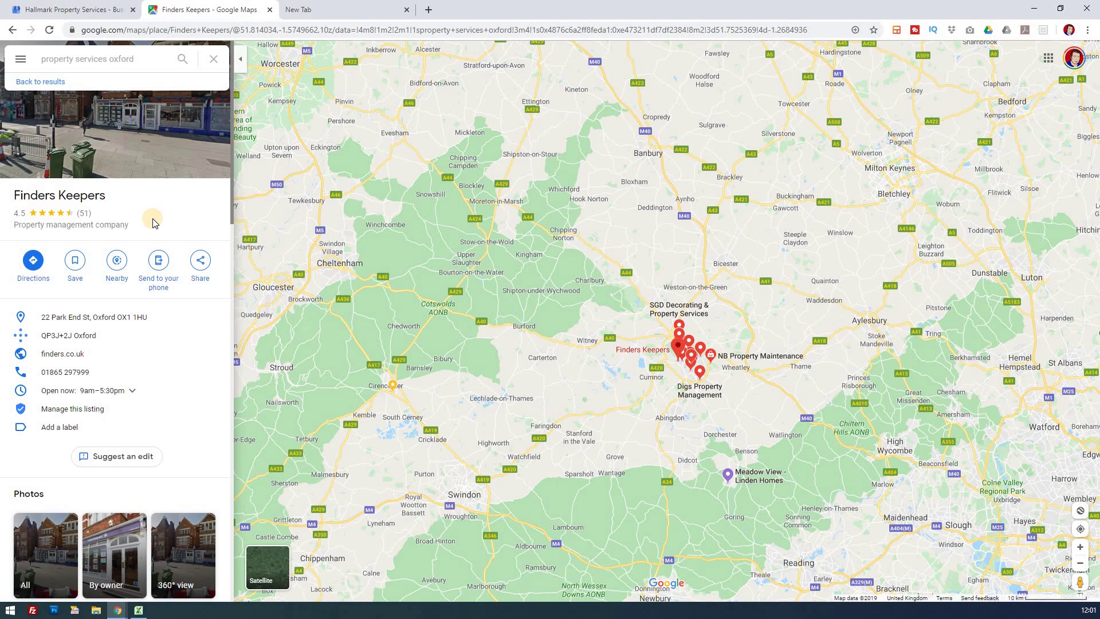
left_click_drag(120, 196, 12, 201)
right_click(38, 197)
left_click(107, 213)
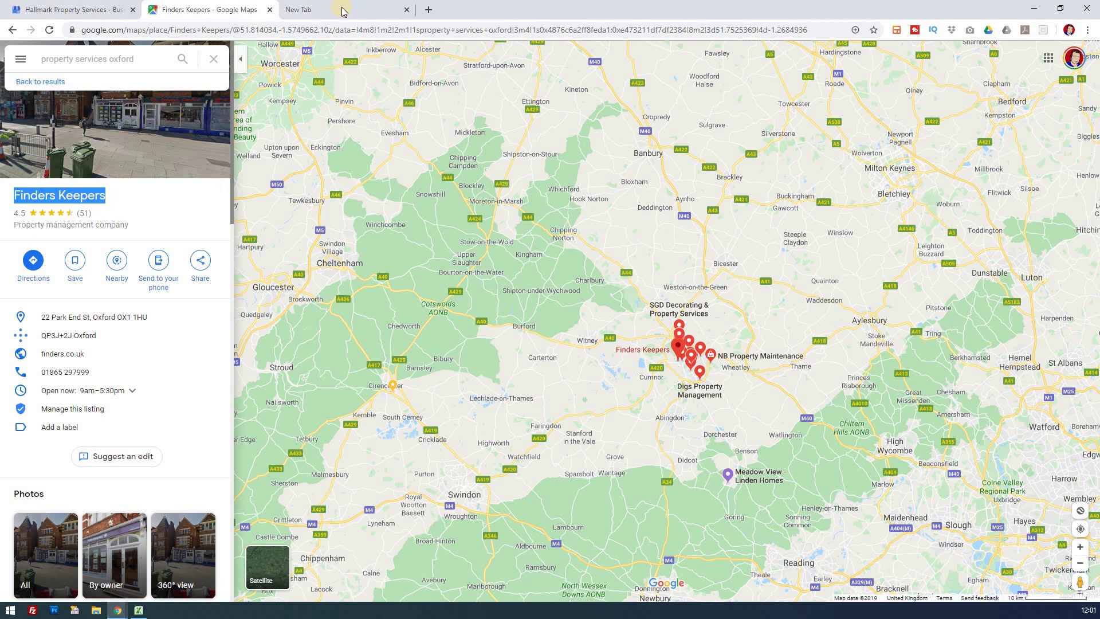
Step: Copy the listing's address, 22 Park End St, Oxford OX1 1HU
left_click_drag(159, 322, 53, 319)
right_click(52, 319)
left_click(86, 324)
Step: Search Google for Finders Keepers at 22 Park End St, Oxford OX1 1HU
left_click(342, 12)
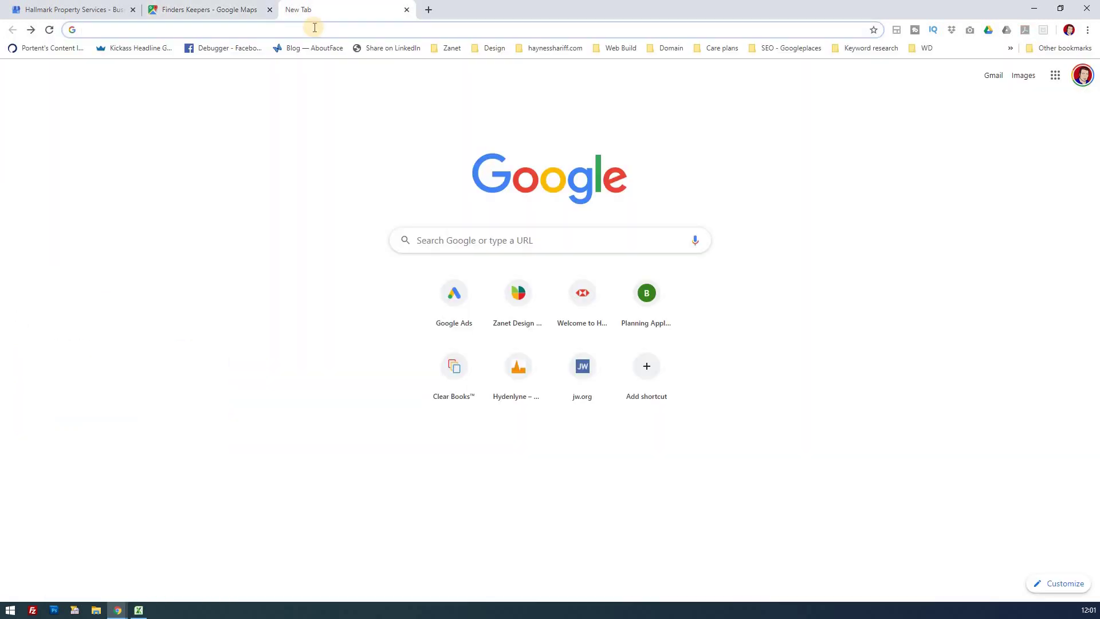
type("Finders")
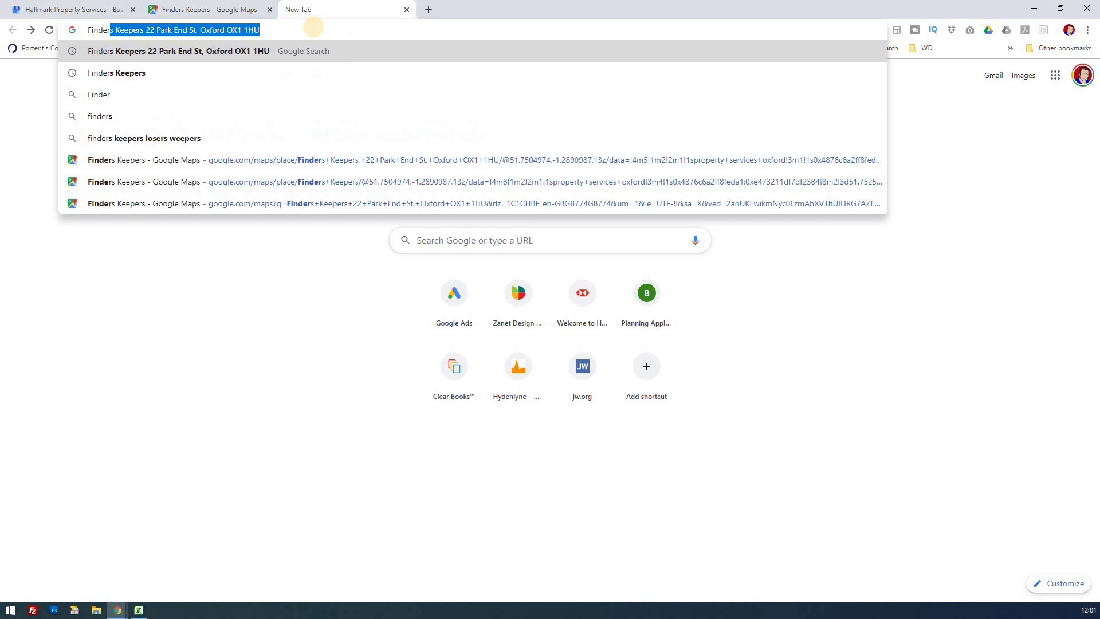
type(" keepers")
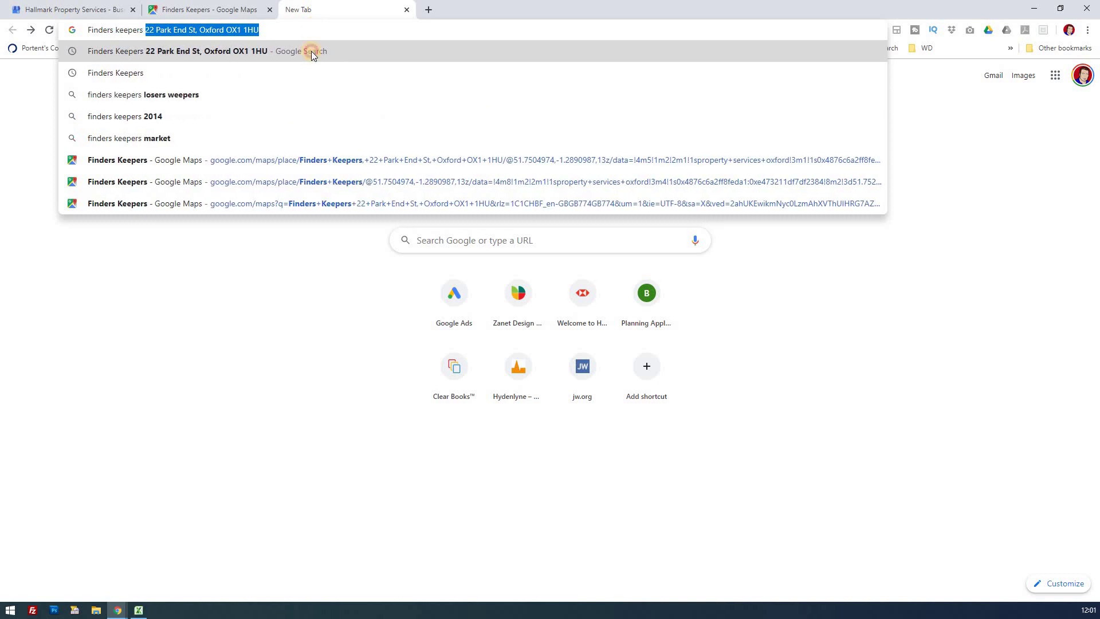
left_click(312, 52)
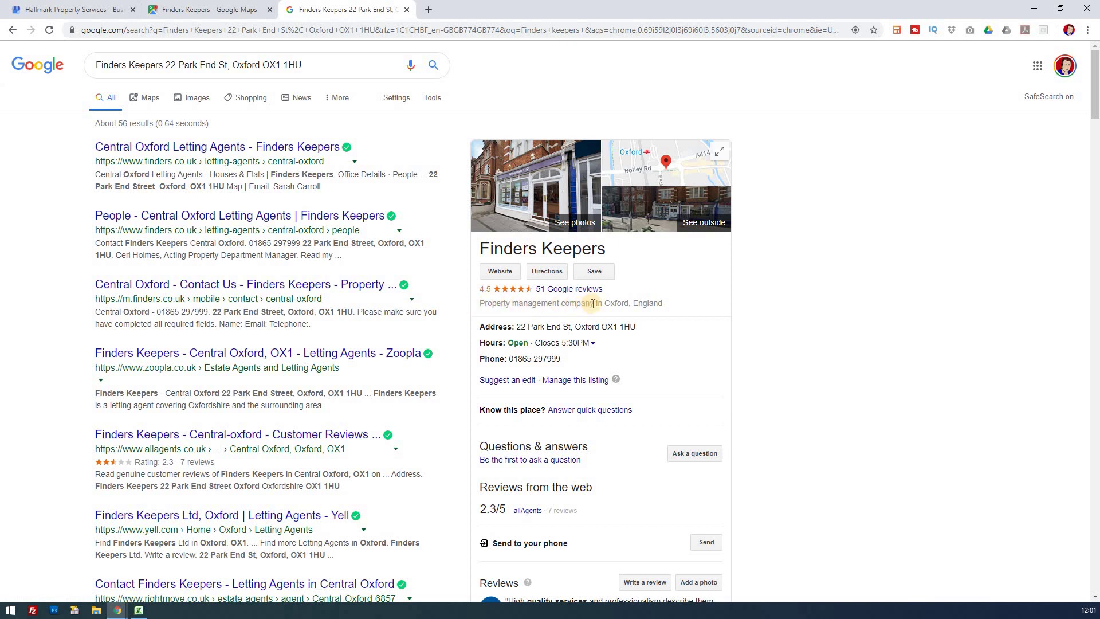
Step: Copy the 'Property management company' category from the business panel
left_click_drag(589, 303, 481, 302)
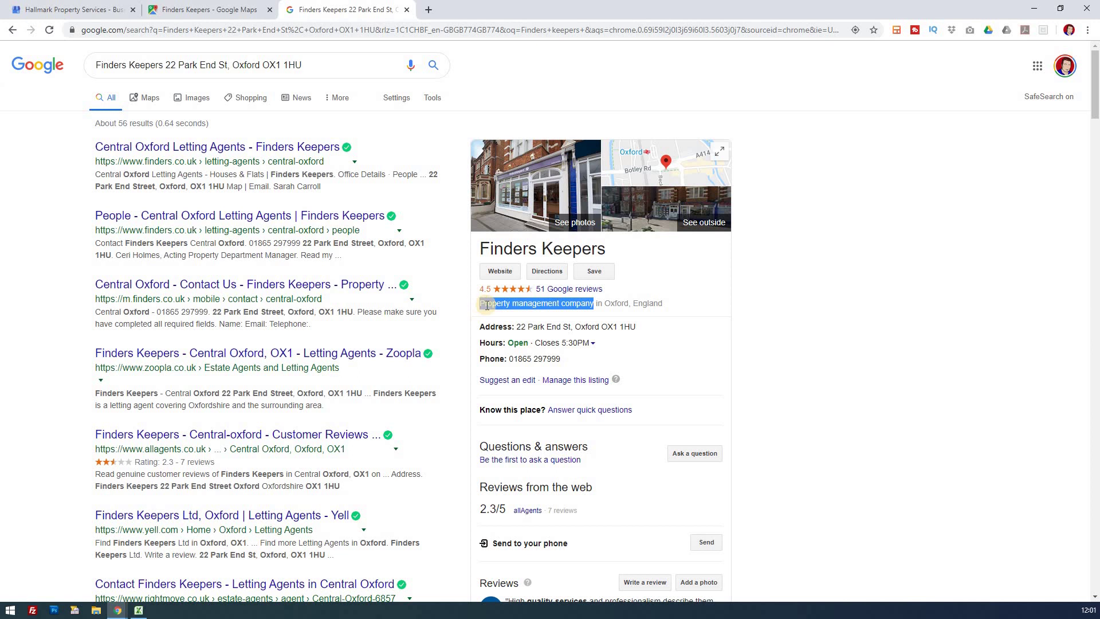
right_click(522, 316)
left_click(522, 314)
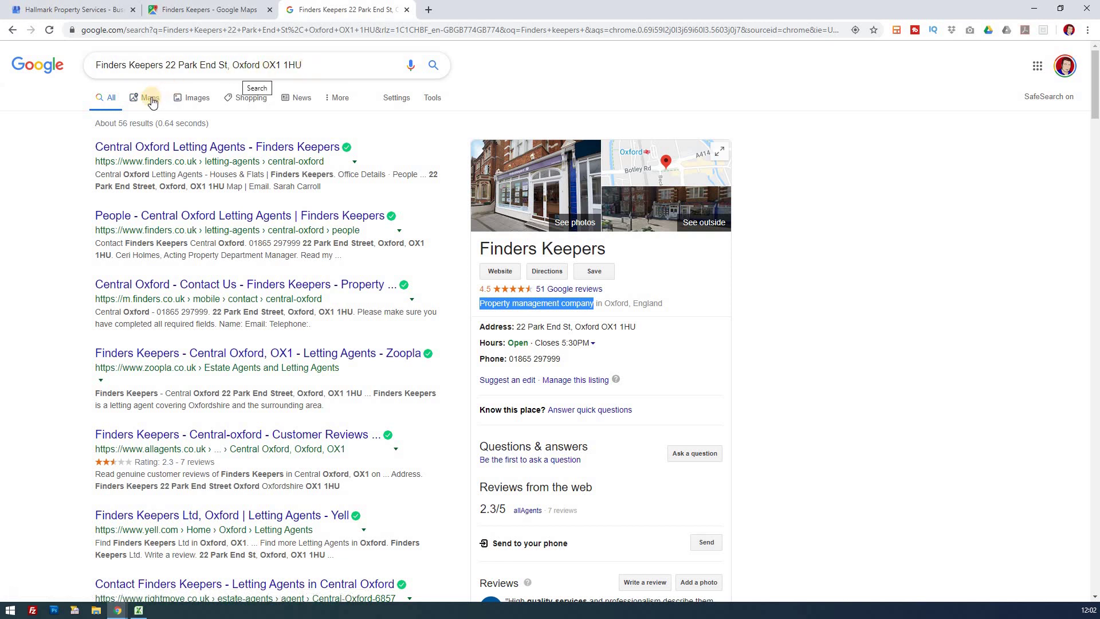
Step: Open Finders Keepers in Google Maps and view the place page's HTML source
left_click(544, 219)
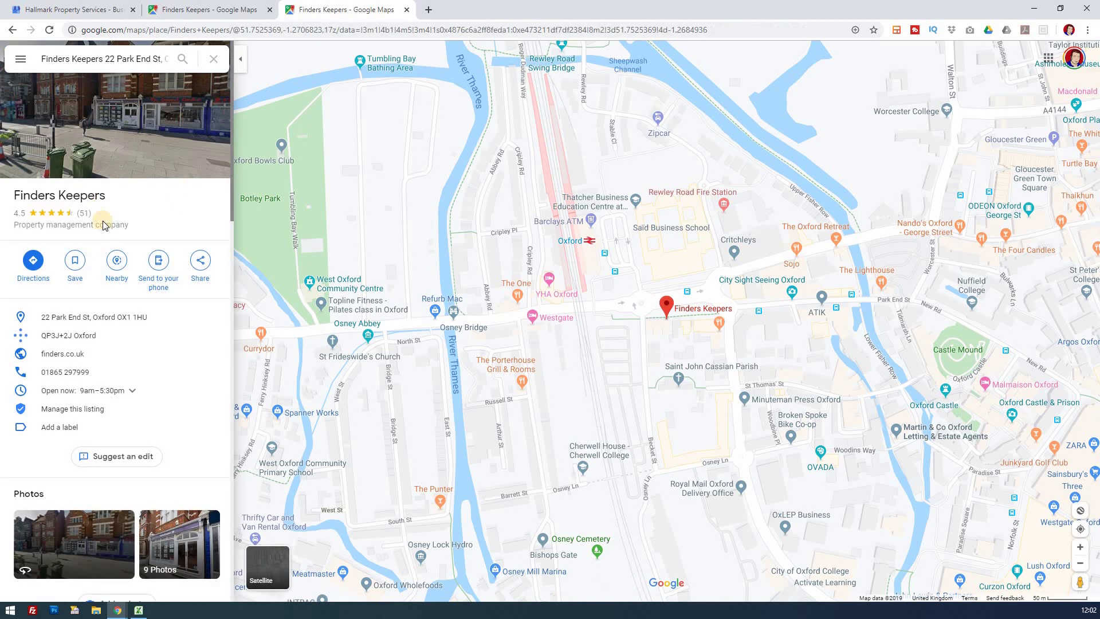
right_click(163, 211)
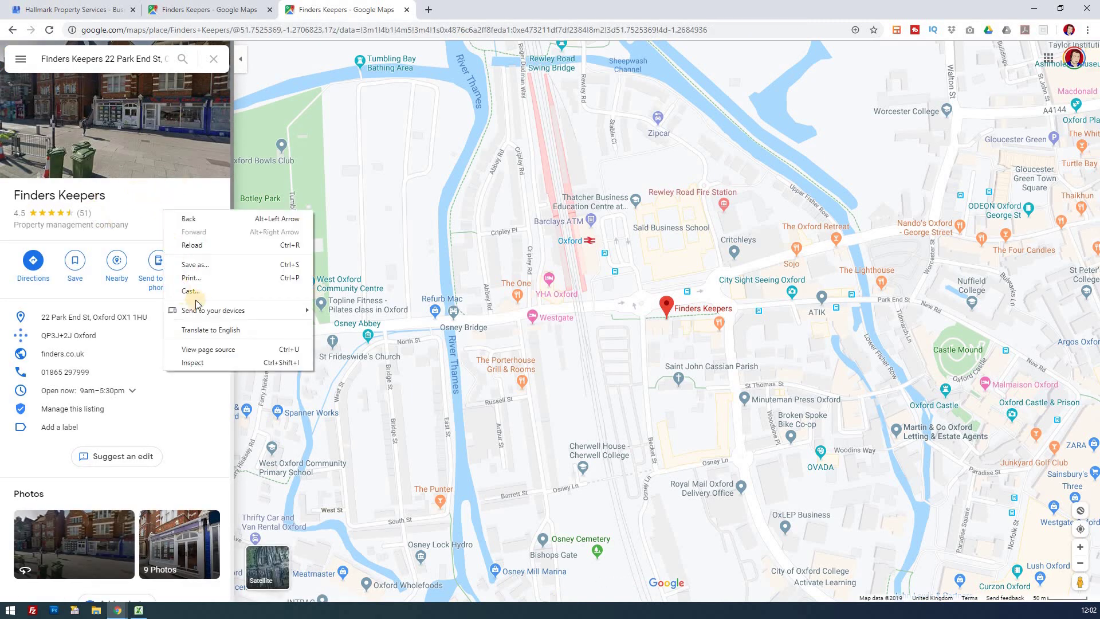
left_click(217, 350)
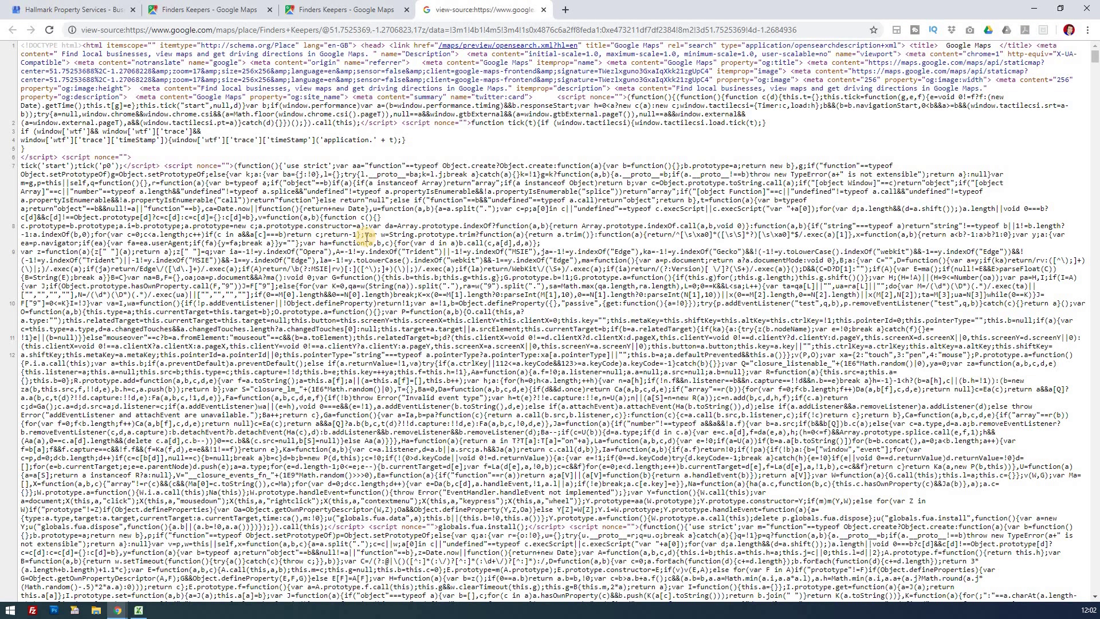
Step: Find 'Property management company' in the page source, which returns 15 matches
key("ctrl+f")
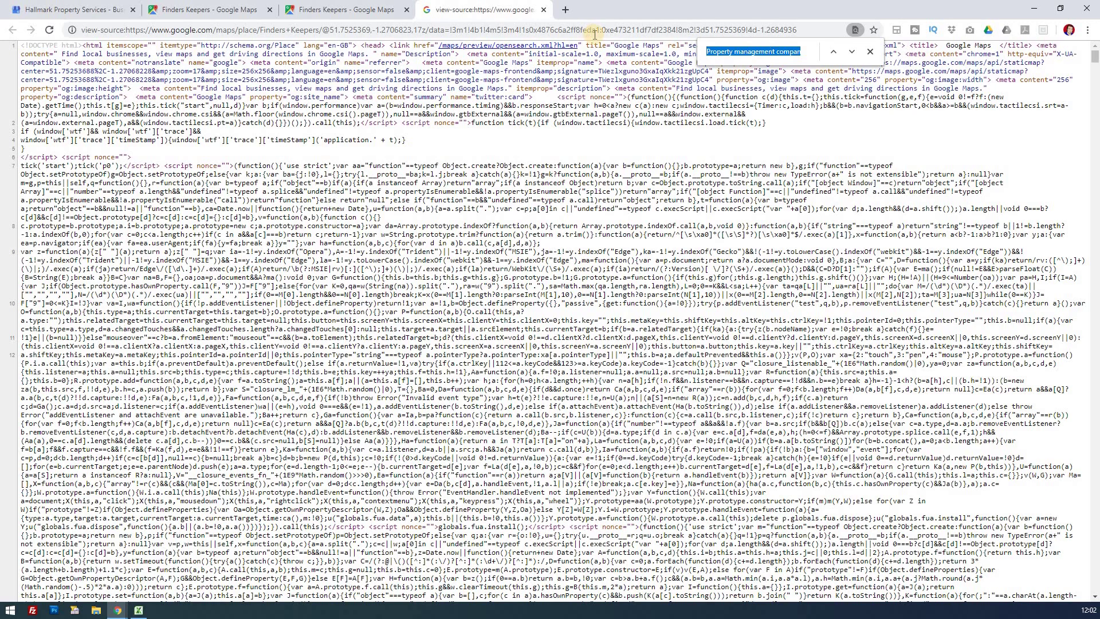
left_click(802, 51)
left_click_drag(707, 51, 810, 53)
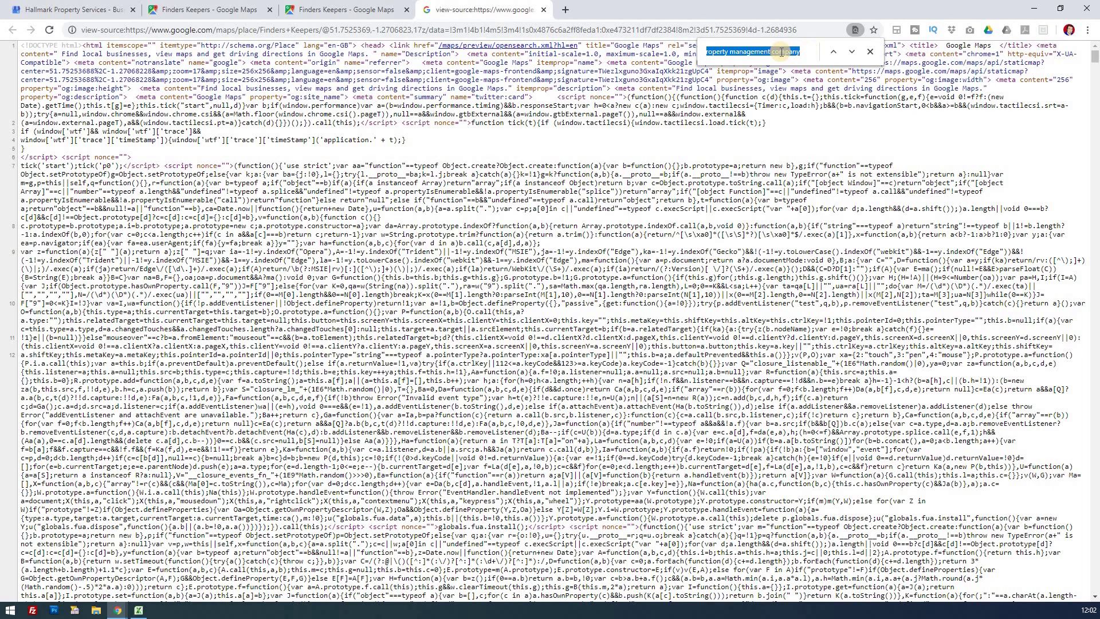
key("BackSpace")
right_click(759, 54)
left_click(781, 130)
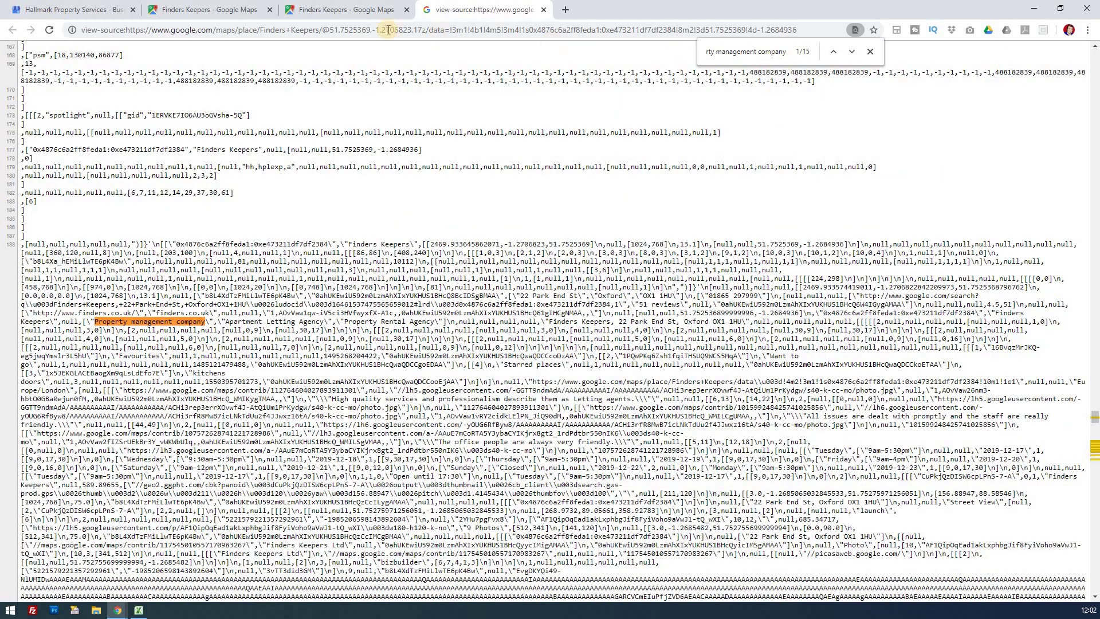
Step: Select the Property management company, Apartment Letting Agency and Property Rental Agency strings in the source
left_click(359, 15)
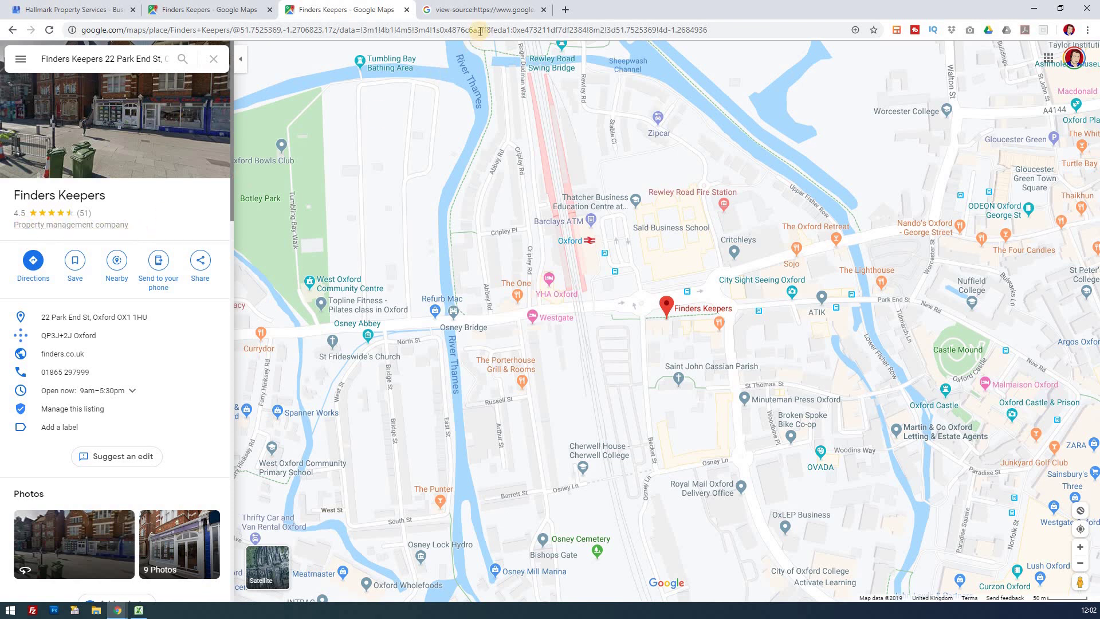
left_click(482, 13)
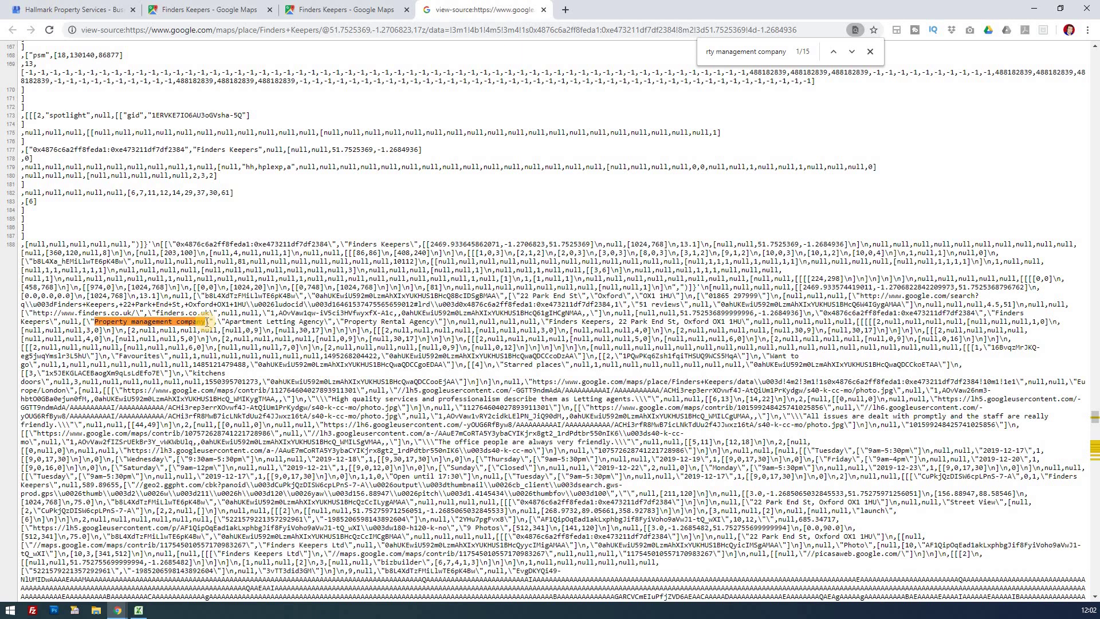
left_click_drag(225, 322, 432, 322)
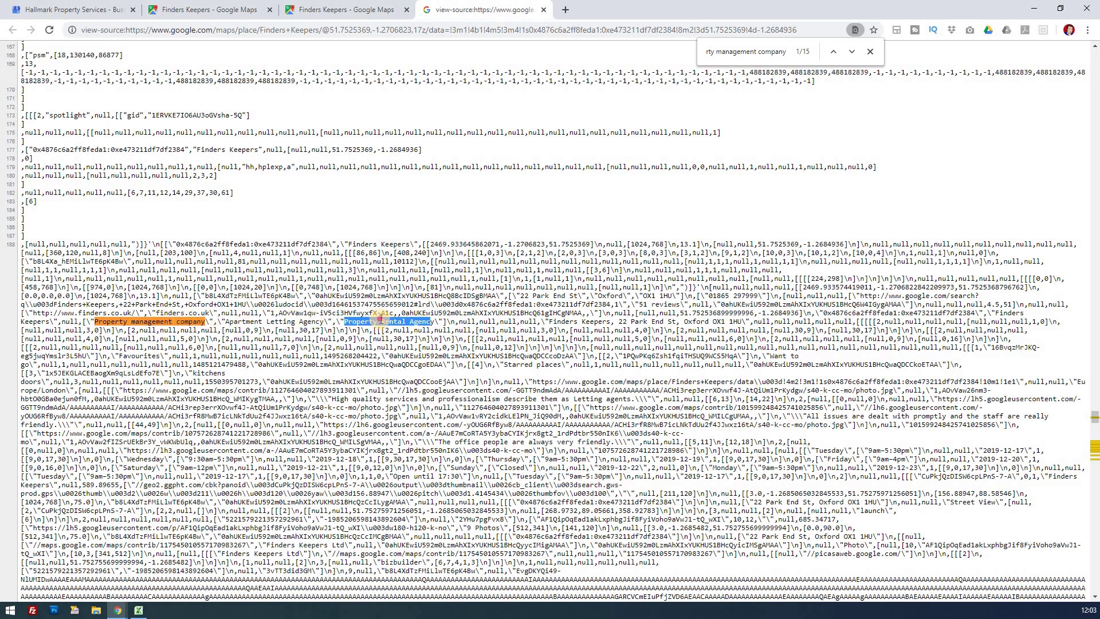
left_click_drag(432, 322, 95, 321)
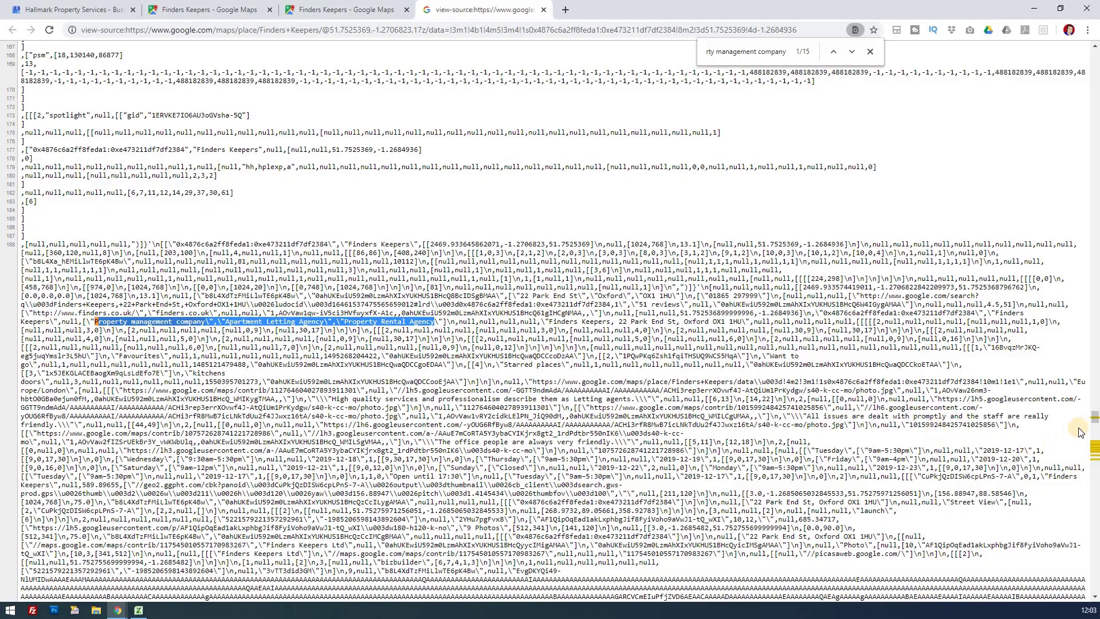
left_click(1093, 444)
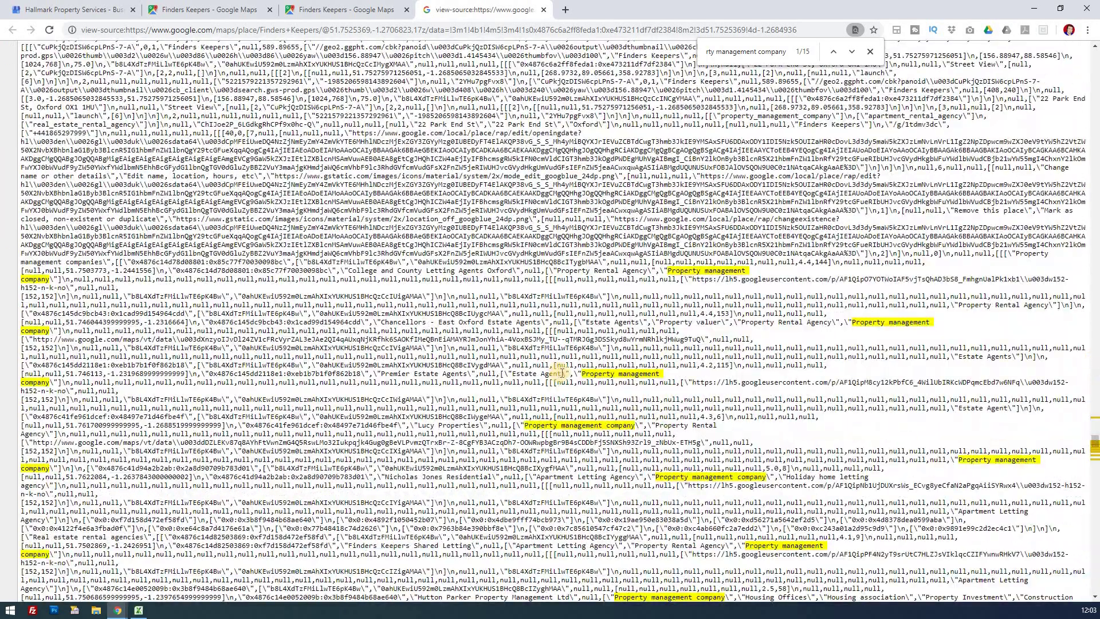
left_click_drag(561, 373, 507, 373)
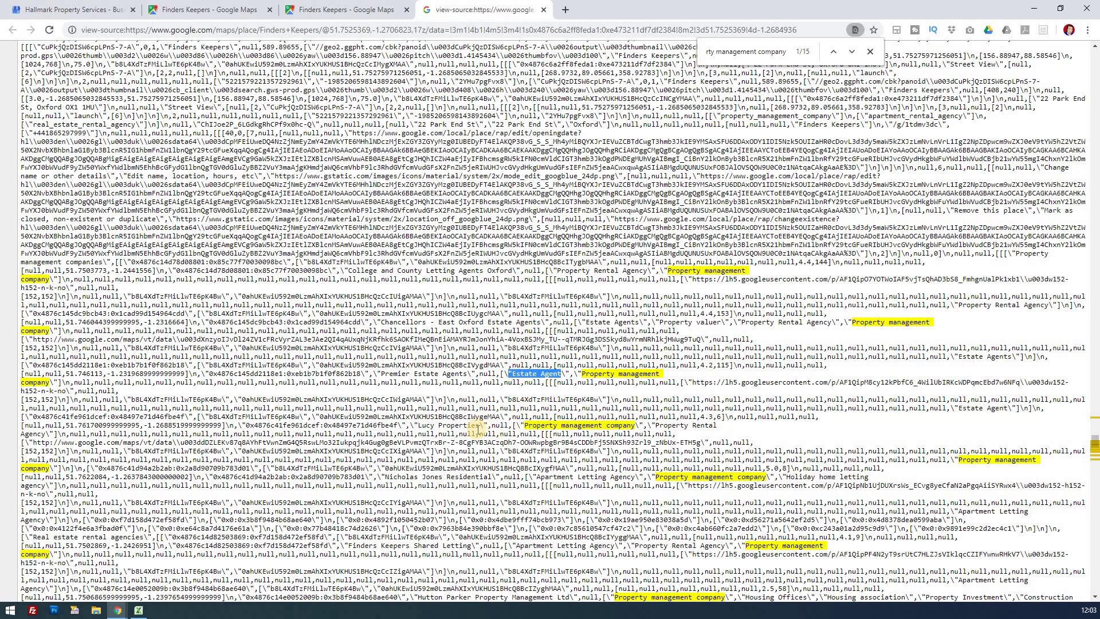
left_click_drag(655, 425, 717, 424)
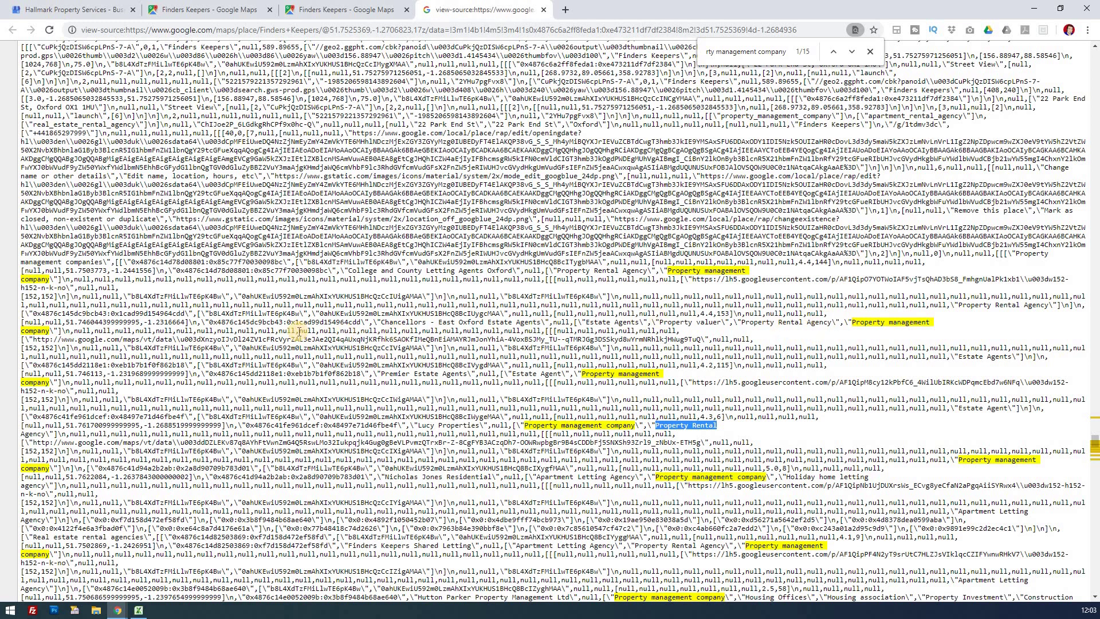
scroll(298, 331, "down", 2)
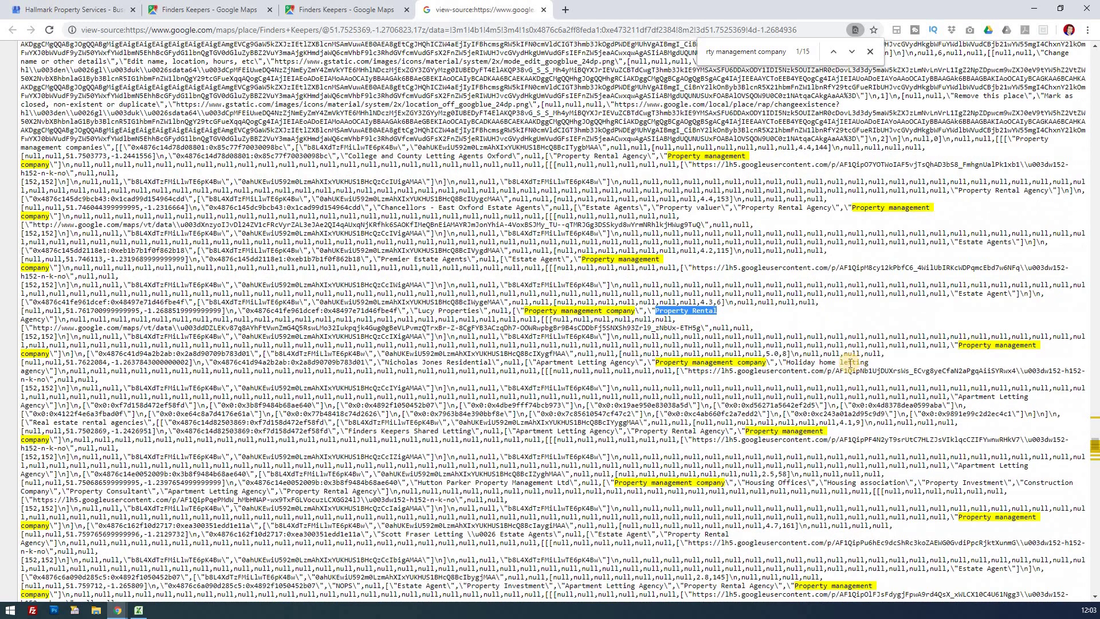
left_click_drag(786, 363, 868, 365)
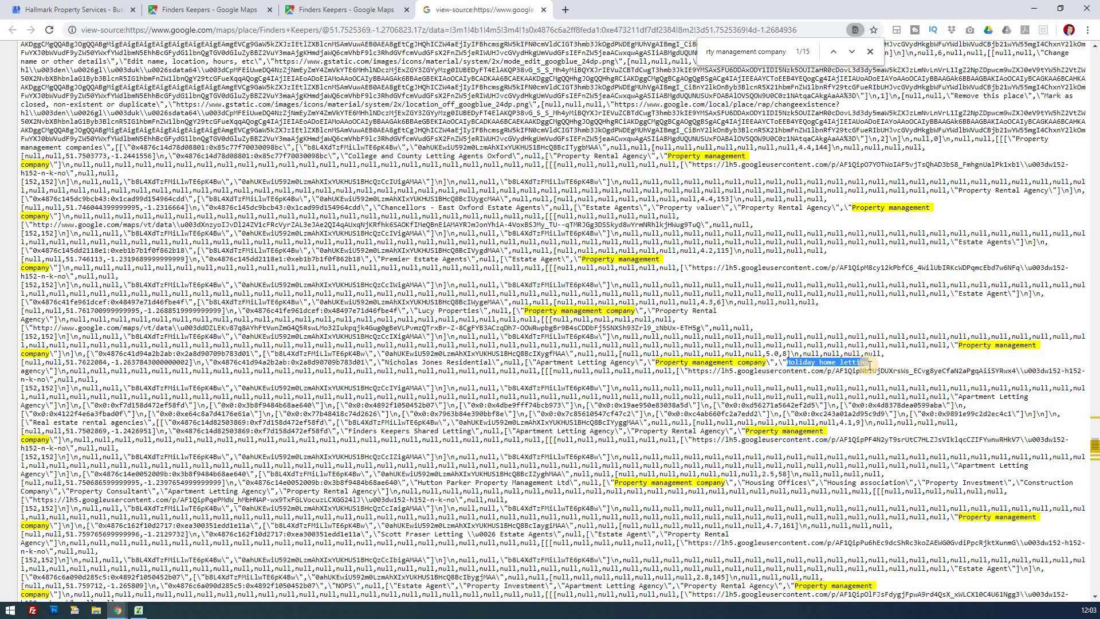
scroll(864, 370, "down", 2)
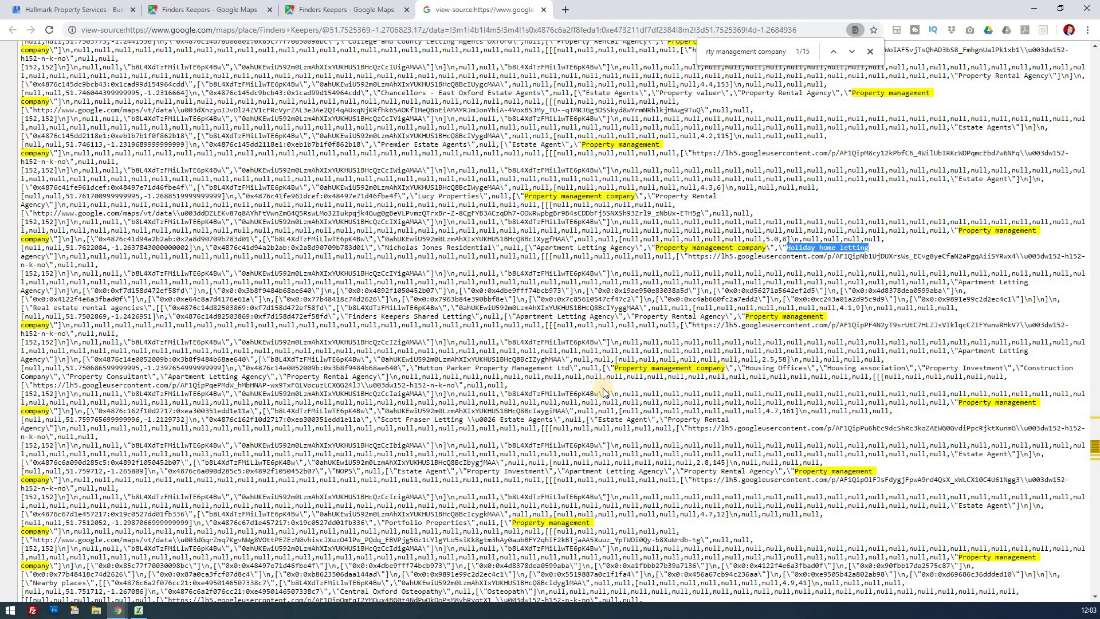
left_click_drag(70, 376, 144, 377)
left_click_drag(271, 377, 168, 377)
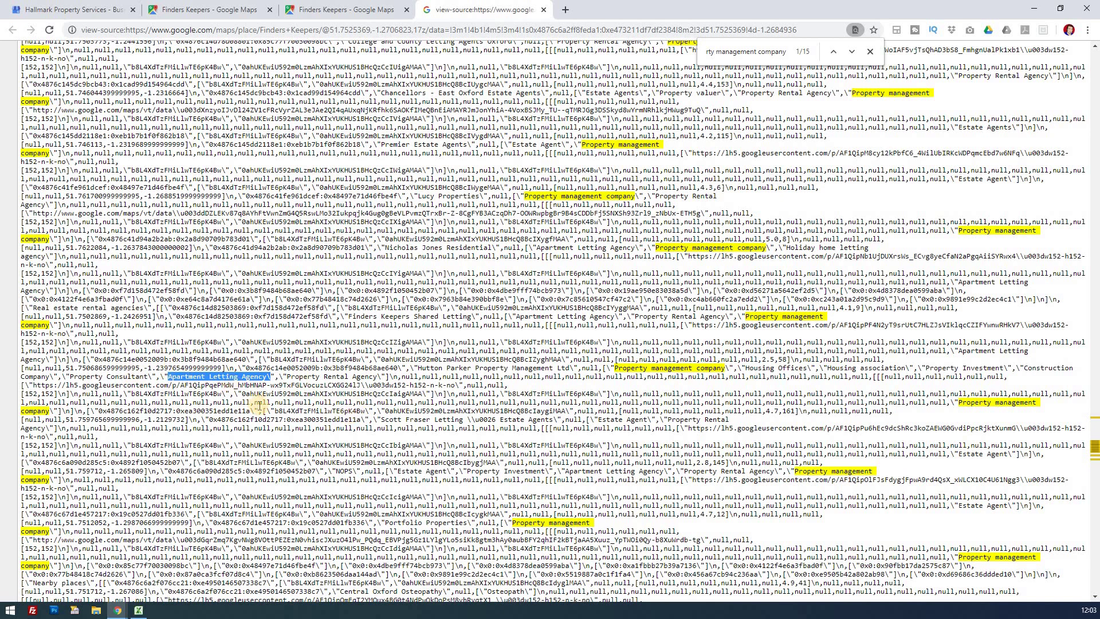
scroll(422, 498, "up", 15)
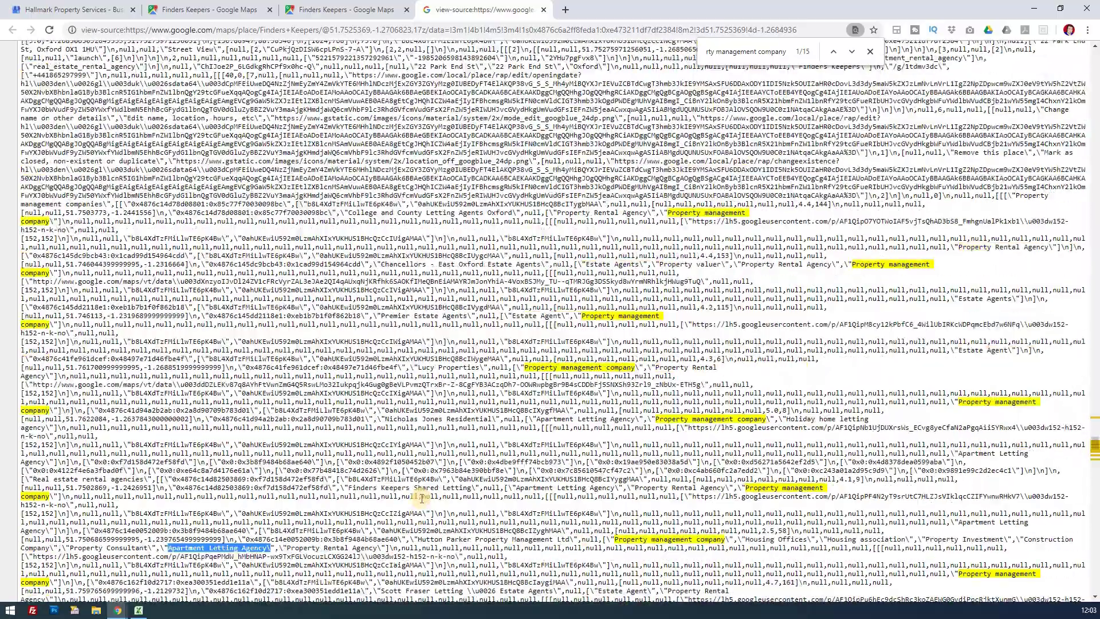
scroll(422, 498, "up", 5)
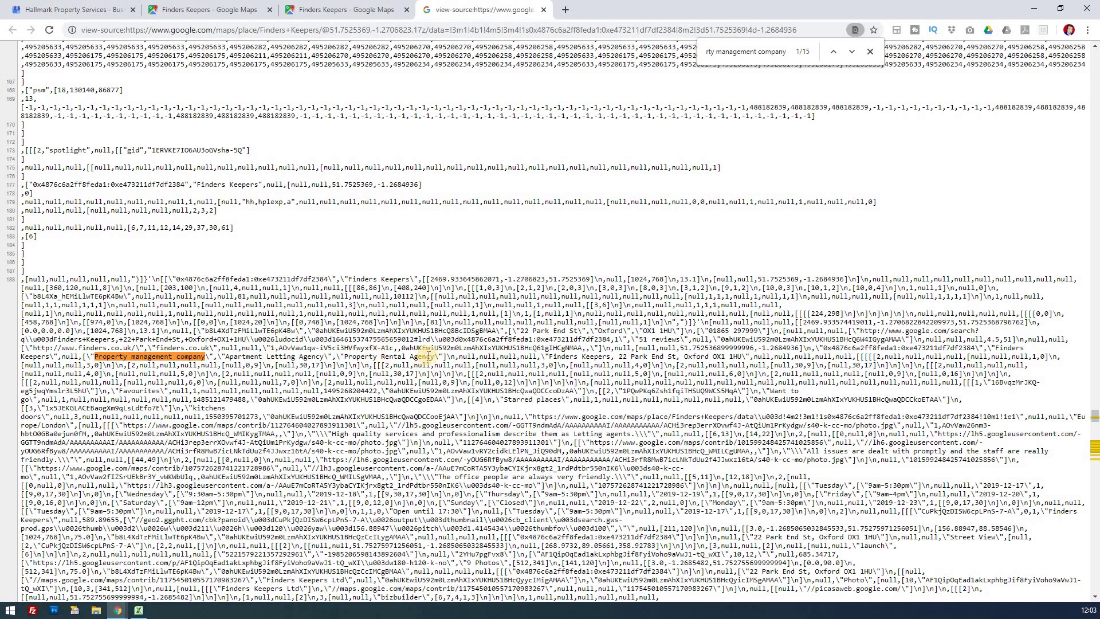
Step: Select the 'Property management company' text in the Finders Keepers page source
left_click_drag(430, 356, 103, 356)
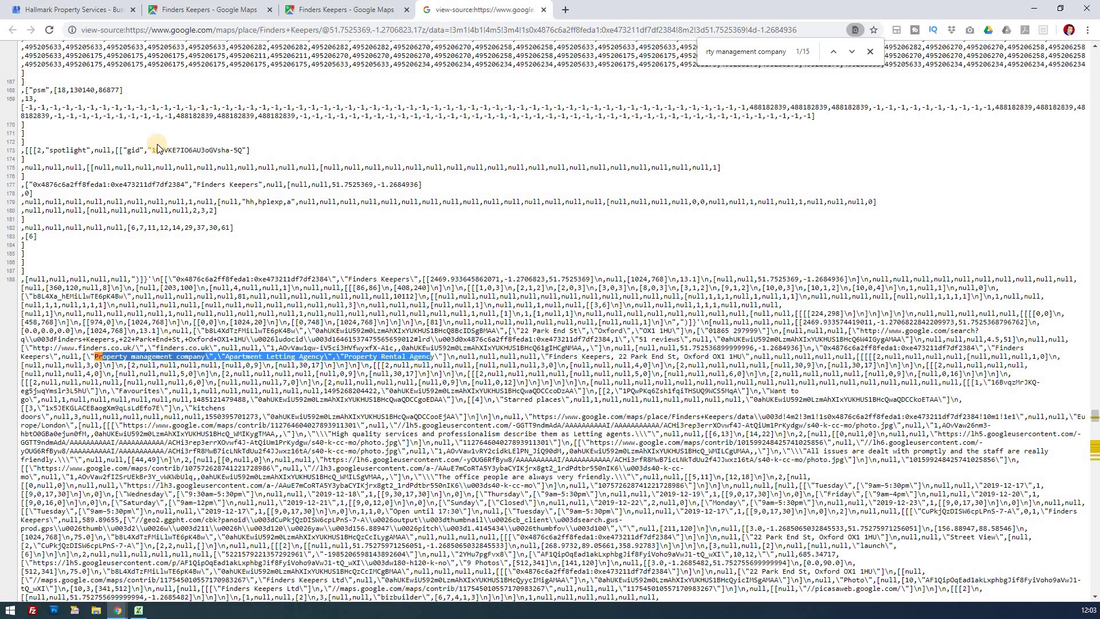
left_click(76, 12)
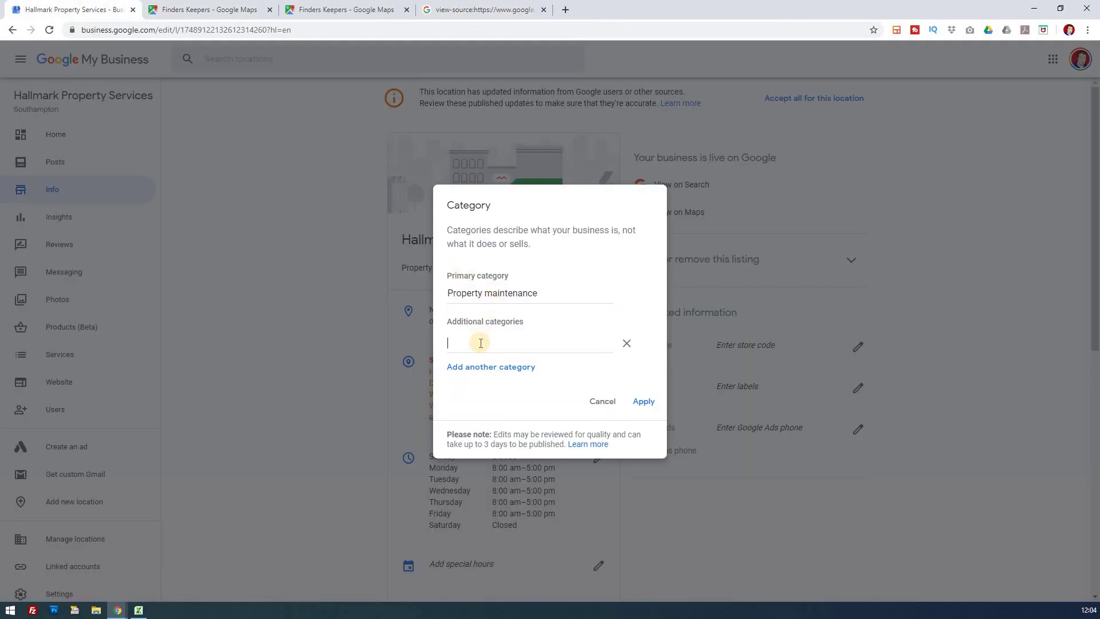
left_click(482, 10)
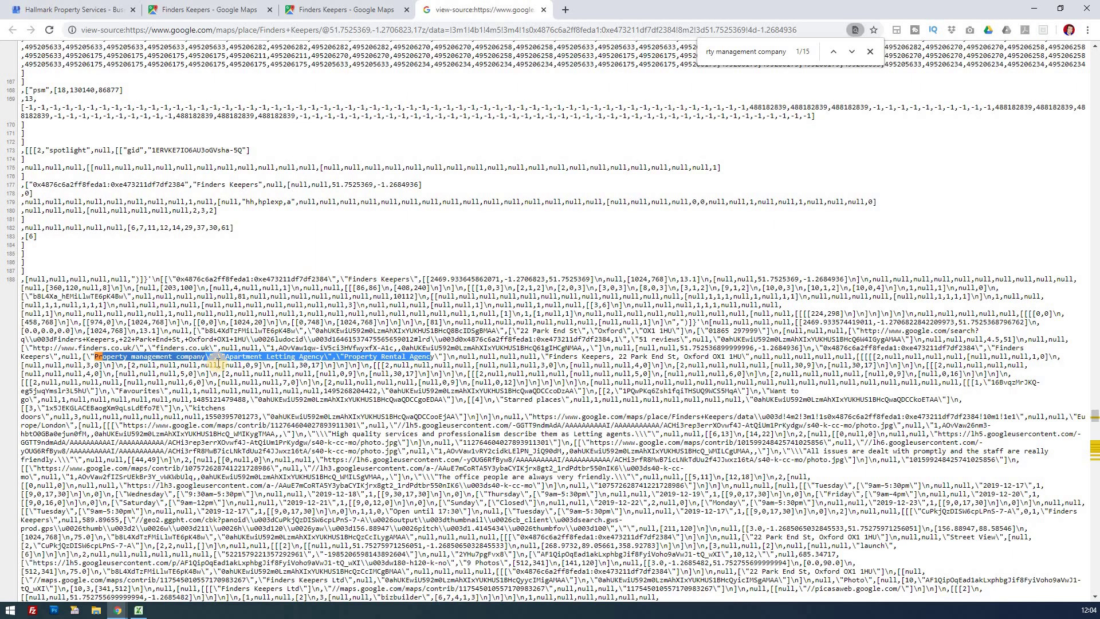
left_click_drag(218, 356, 218, 365)
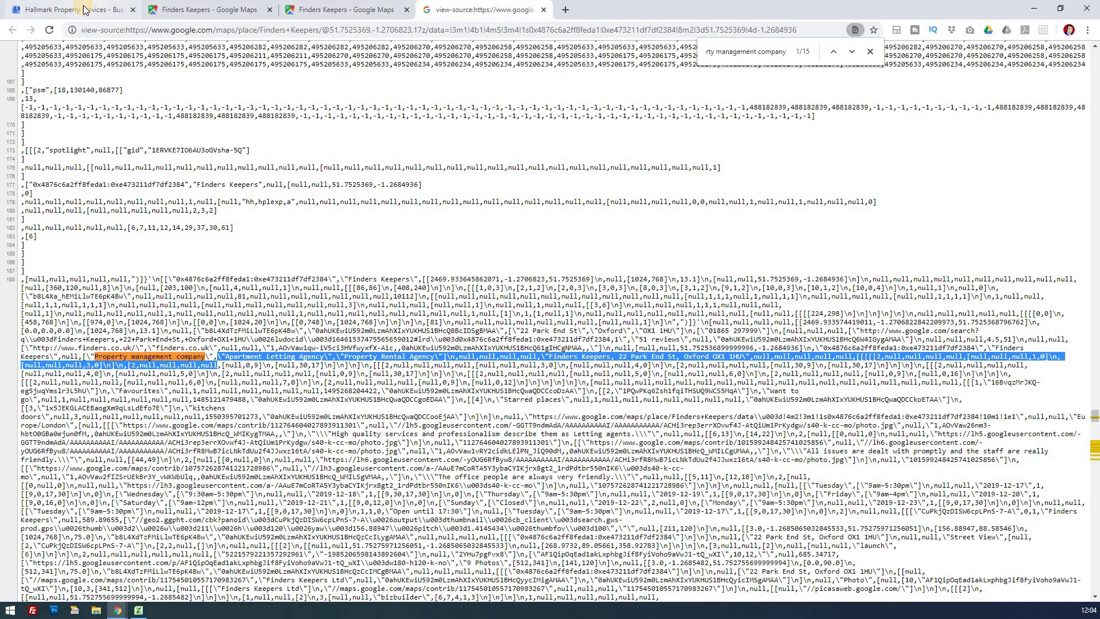
left_click(262, 359)
left_click_drag(308, 352, 227, 358)
left_click(320, 356)
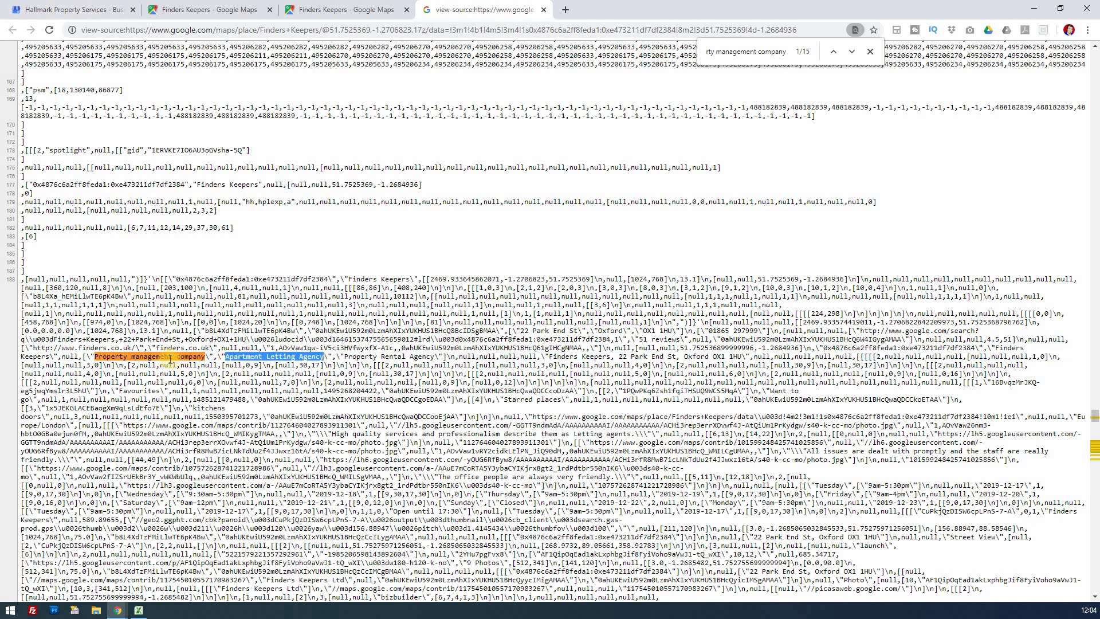
left_click_drag(204, 356, 95, 356)
Step: Copy the selected category and return to the Hallmark Property Services category editor
right_click(130, 368)
left_click(80, 9)
left_click(81, 10)
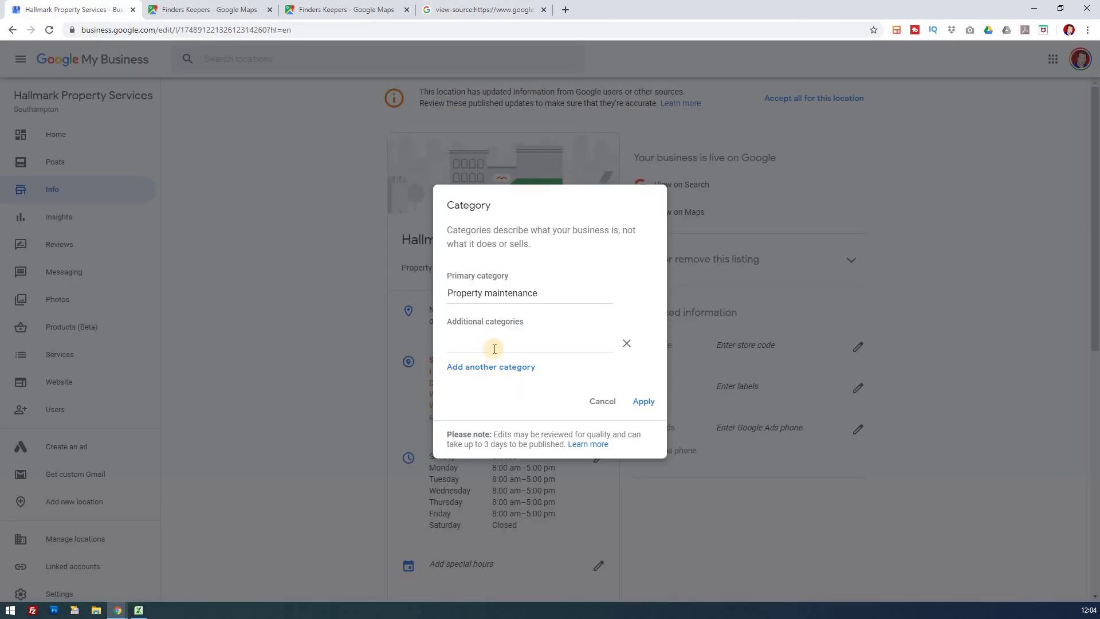
Step: Add 'Property management company' as Hallmark Property Services' additional category
left_click(495, 348)
type("property")
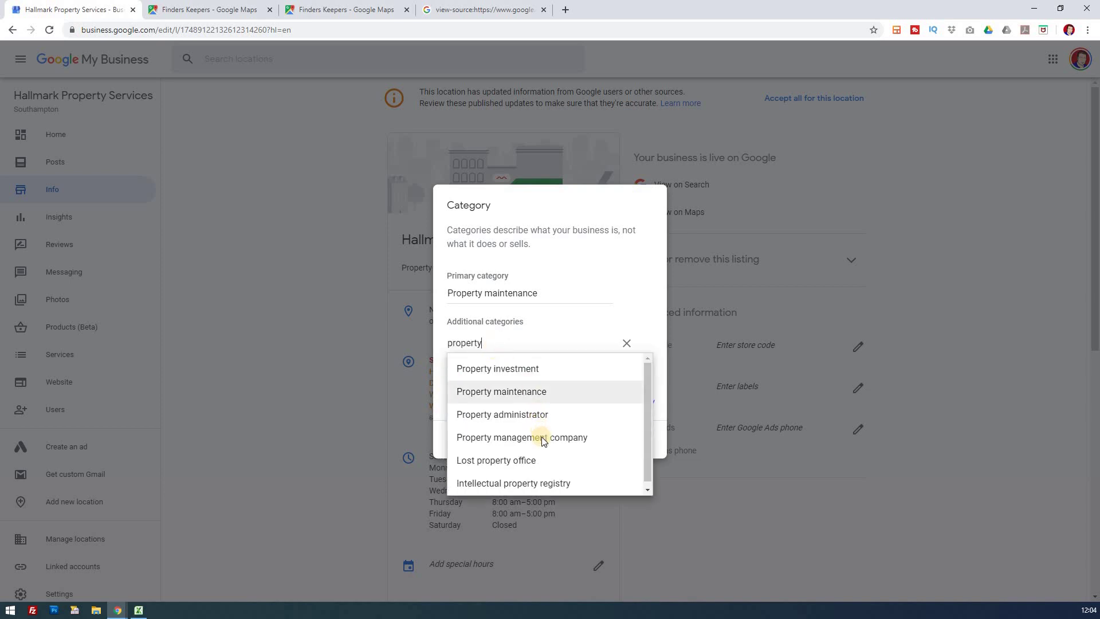
left_click(541, 438)
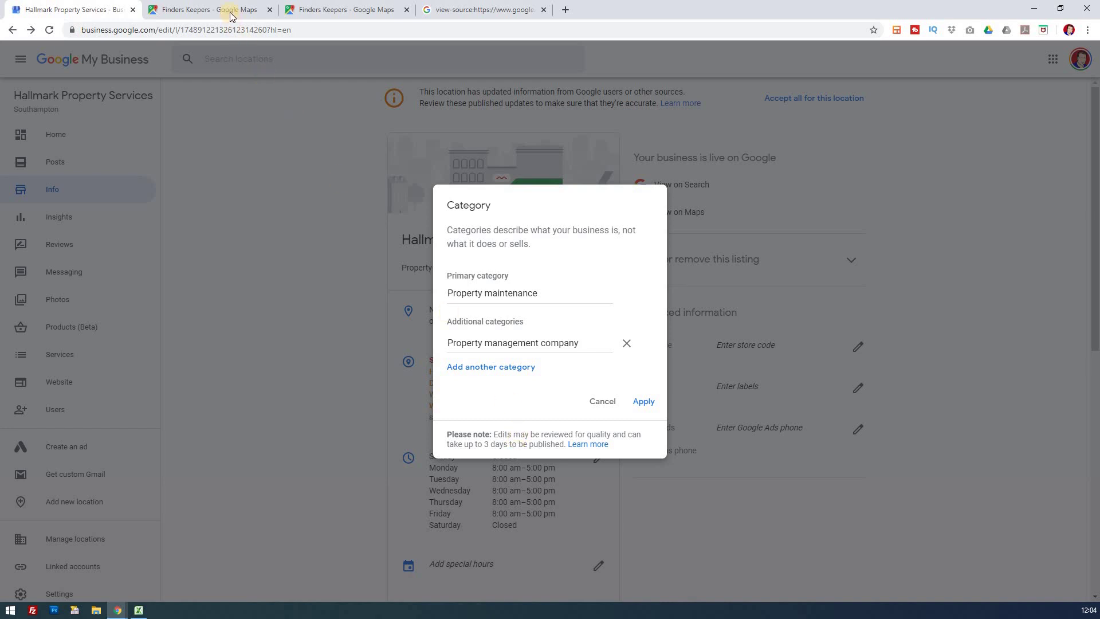
key("ctrl+Tab")
Step: Return to the 'property services oxford' Maps results and scroll the competitor list
left_click(40, 81)
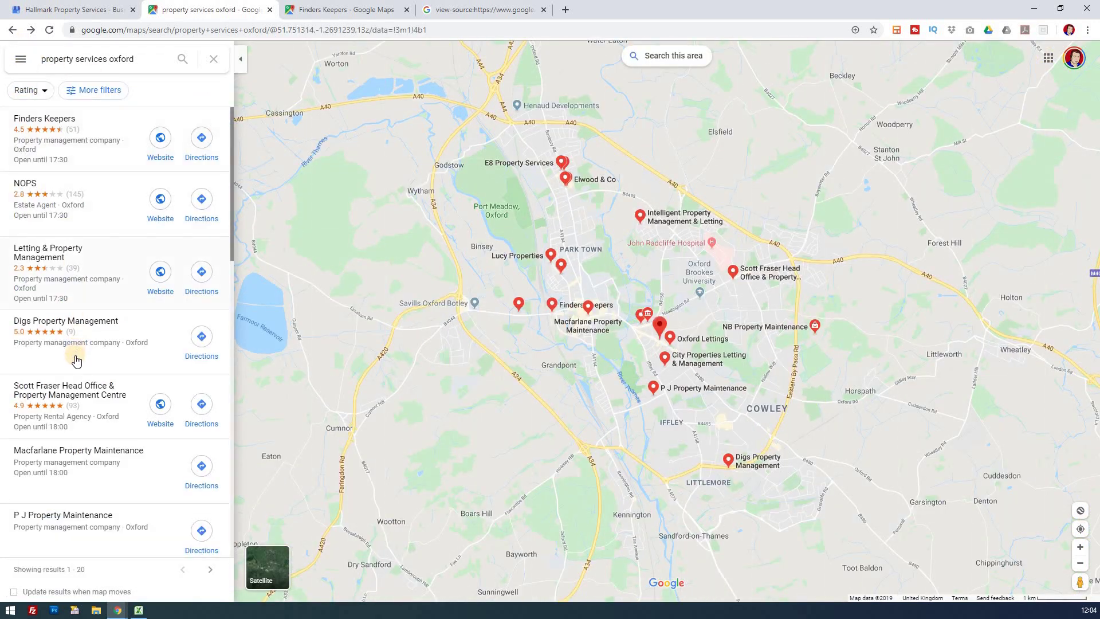
scroll(60, 441, "down", 4)
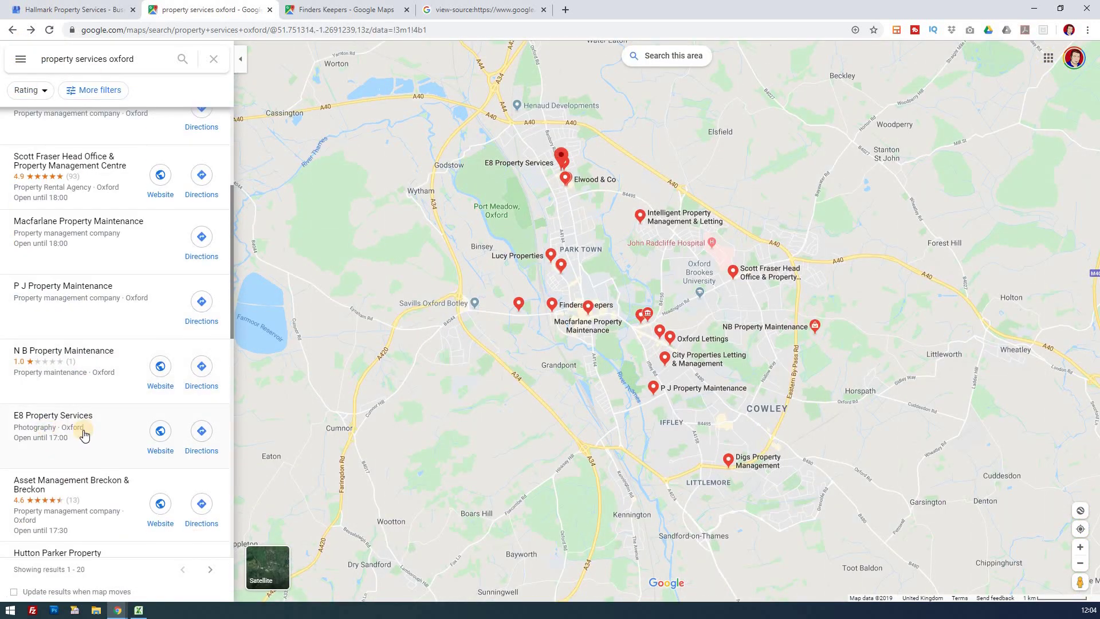